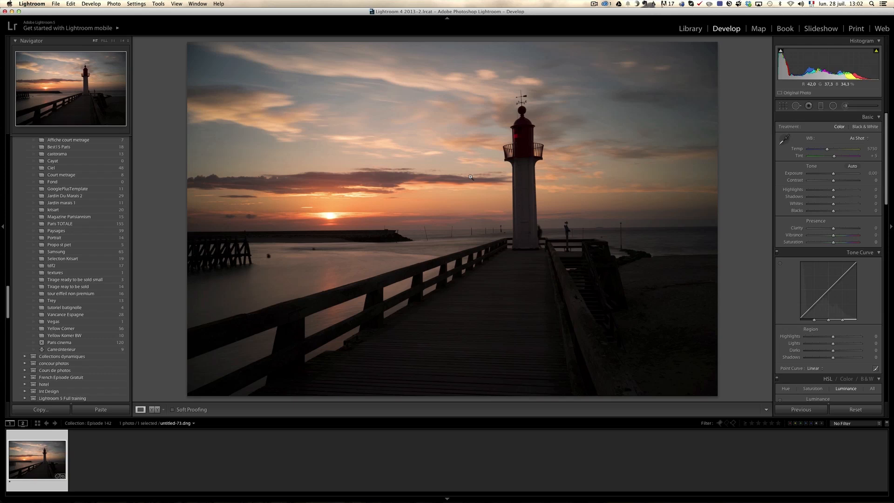
# Raise Shadows to +100 on the lighthouse photo and check the recovered detail in the boardwalk planks up close
pyautogui.press('i')
pyautogui.press('i')
pyautogui.moveTo(834, 198); pyautogui.dragTo(882, 196)
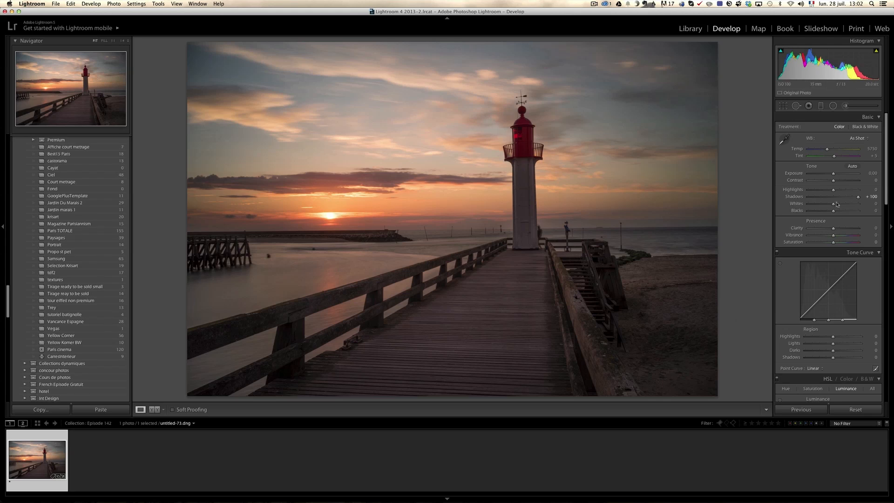
pyautogui.click(531, 281)
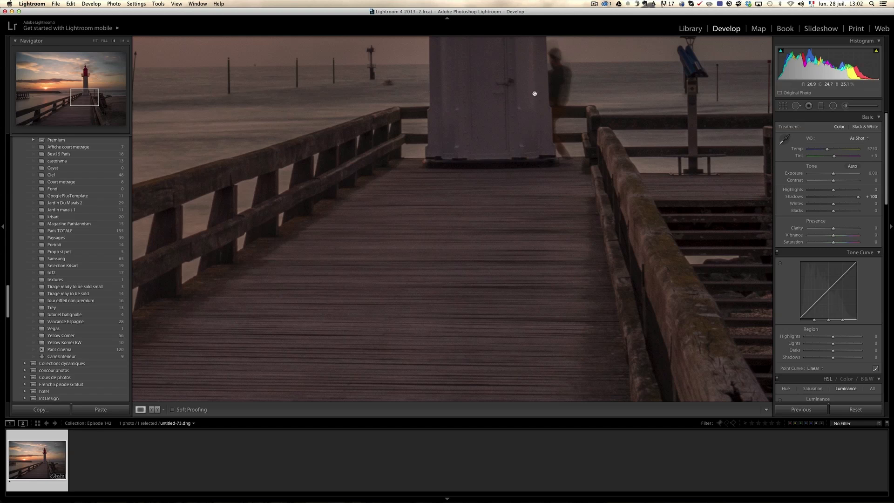
pyautogui.moveTo(528, 310); pyautogui.dragTo(555, 197)
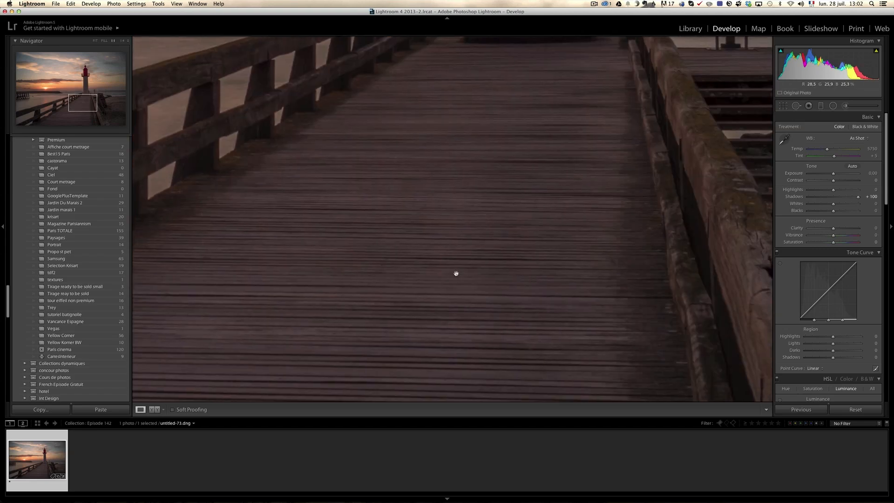
pyautogui.click(560, 177)
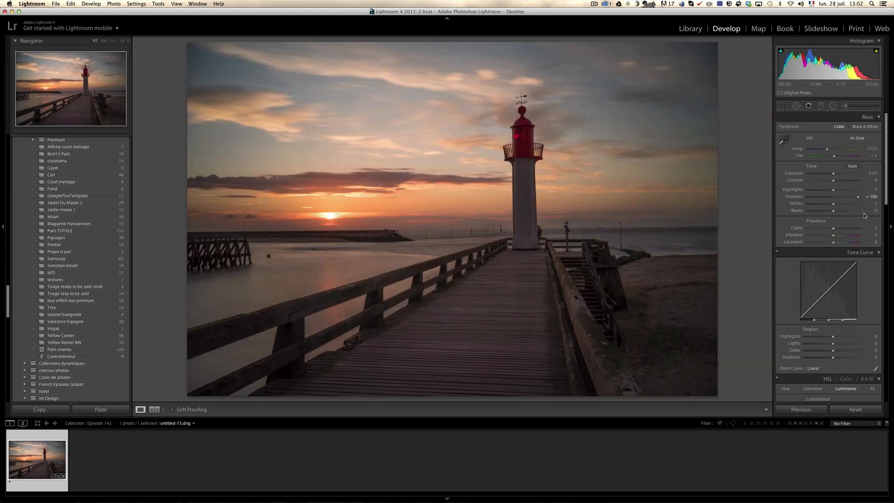
# Set Highlights to -100 and Whites to +22, using the clipping preview to judge the white point
pyautogui.moveTo(833, 189); pyautogui.dragTo(809, 190)
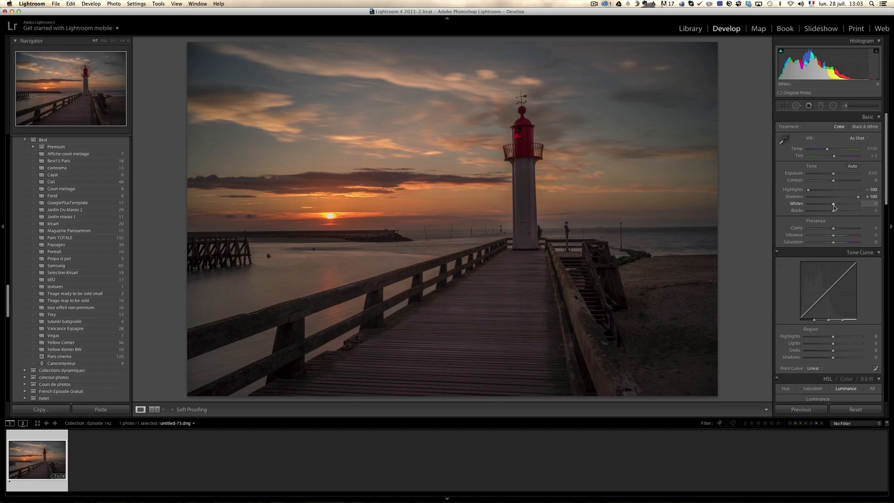
pyautogui.press('alt')
pyautogui.moveTo(833, 207); pyautogui.dragTo(838, 206)
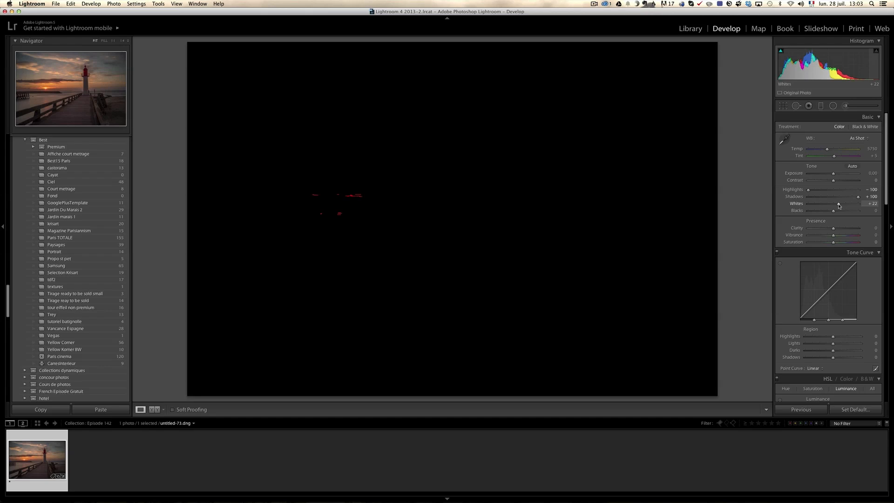
pyautogui.moveTo(839, 206); pyautogui.dragTo(839, 206)
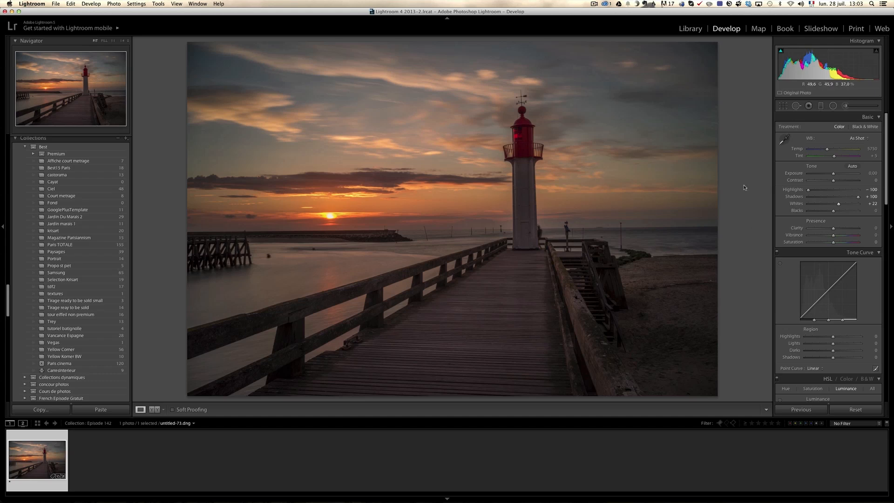
# Set Blacks to -17 using the clipping preview, and raise Contrast to +18
pyautogui.press('alt')
pyautogui.moveTo(833, 212); pyautogui.dragTo(830, 212)
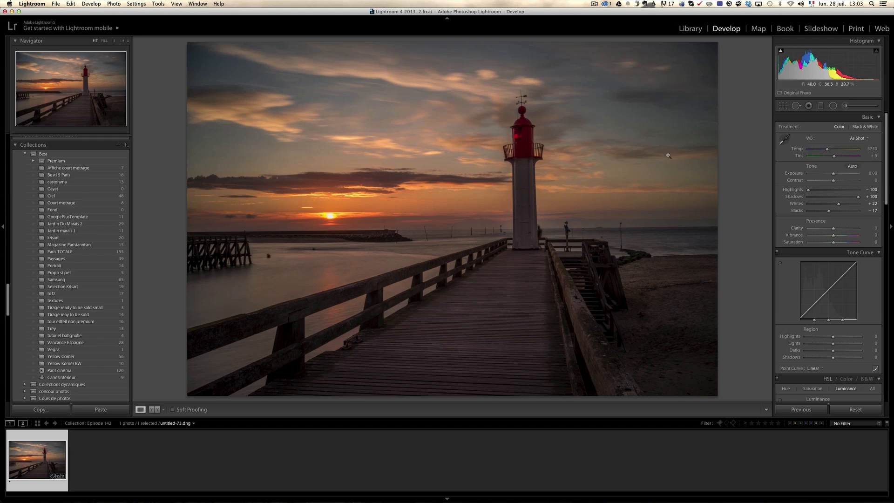
pyautogui.moveTo(833, 181); pyautogui.dragTo(838, 182)
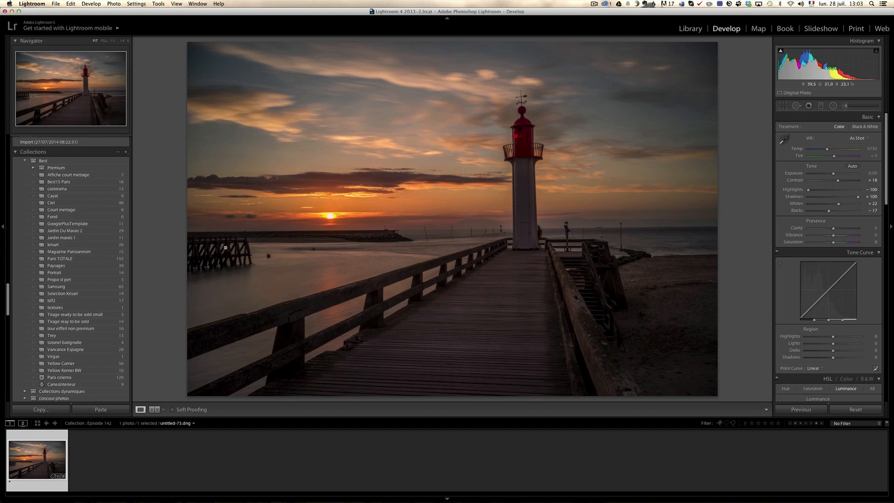
# Switch to Chrome and show the beginning of the zevendesign article "Creating Depth in Art and Photography"
pyautogui.press('super+Tab')
pyautogui.click(140, 16)
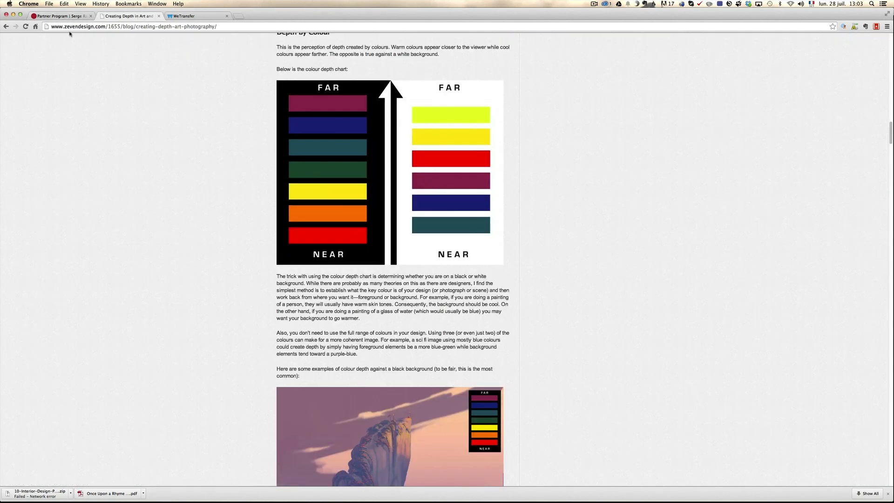
pyautogui.scroll(5, 540, 138)
pyautogui.scroll(-2, 541, 138)
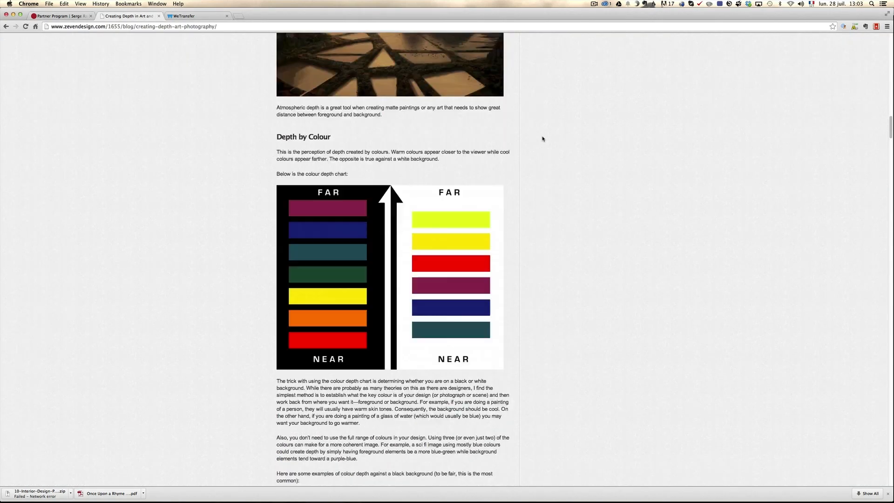
pyautogui.scroll(20, 543, 138)
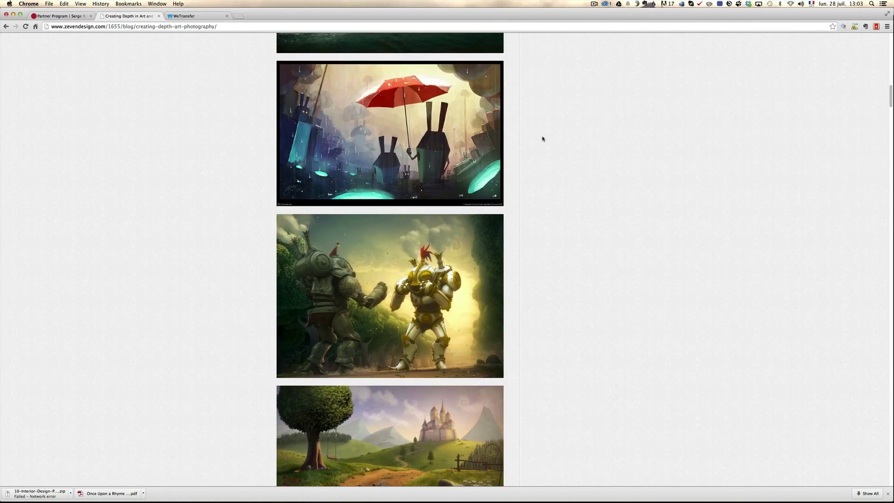
pyautogui.scroll(15, 542, 138)
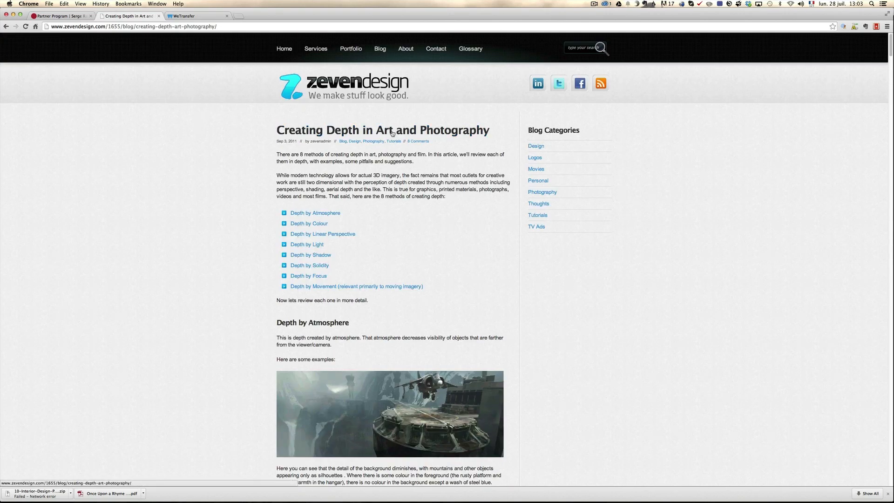
# Review the article's list of depth methods and its Depth by Atmosphere examples, continuing to the colour depth chart
pyautogui.scroll(-5, 414, 207)
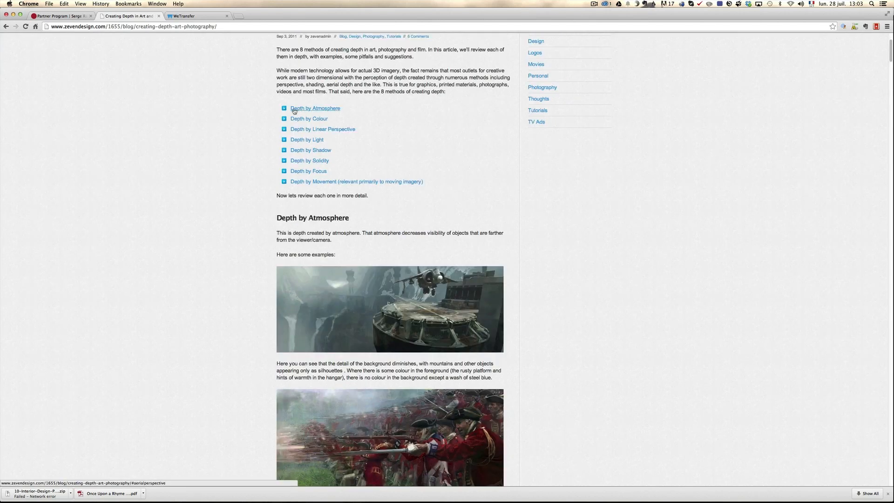
pyautogui.scroll(-9, 522, 186)
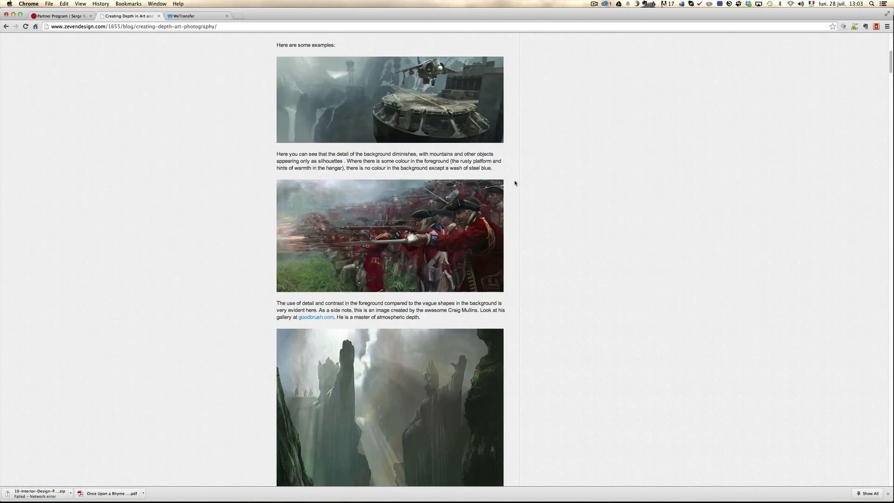
pyautogui.scroll(-7, 614, 215)
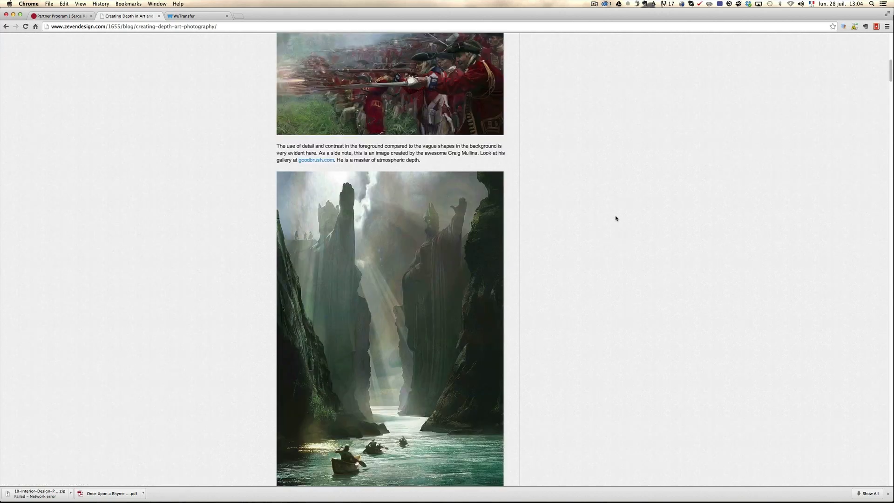
pyautogui.scroll(-2, 616, 218)
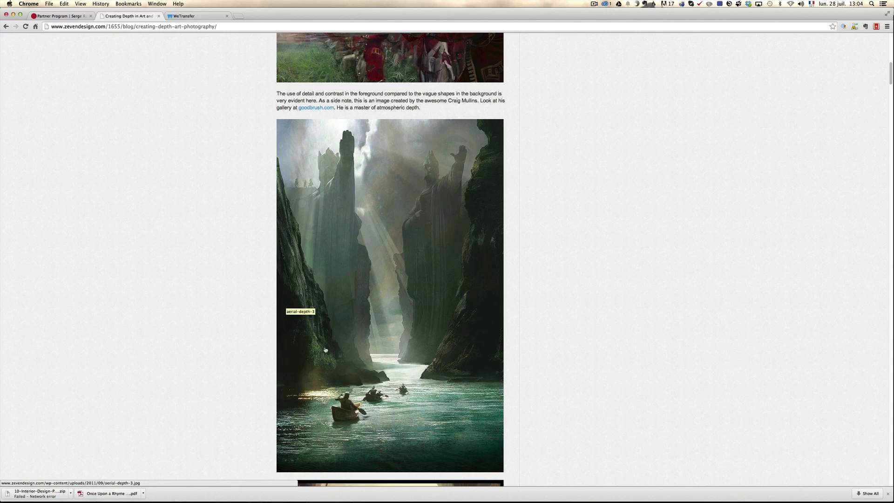
pyautogui.scroll(-15, 463, 318)
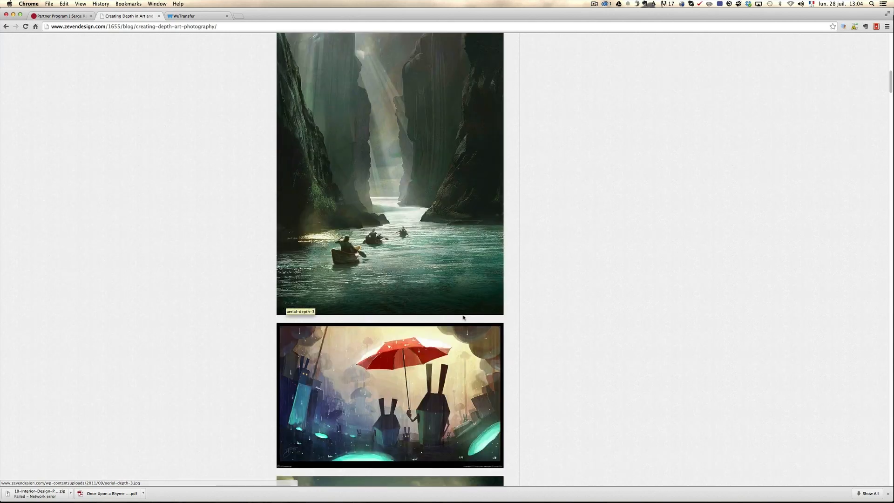
pyautogui.scroll(-6, 463, 318)
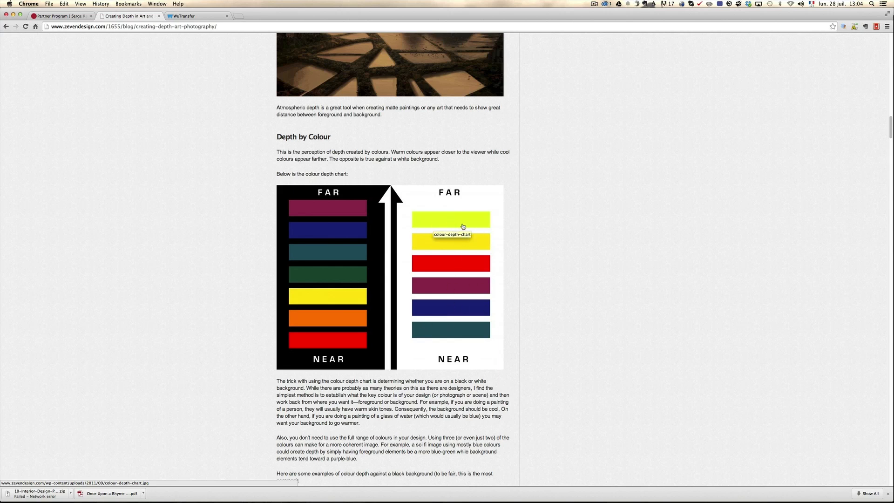
# Examine the Depth by Colour example images for black backgrounds and the first one for white backgrounds
pyautogui.scroll(-5, 512, 246)
pyautogui.scroll(-4, 513, 246)
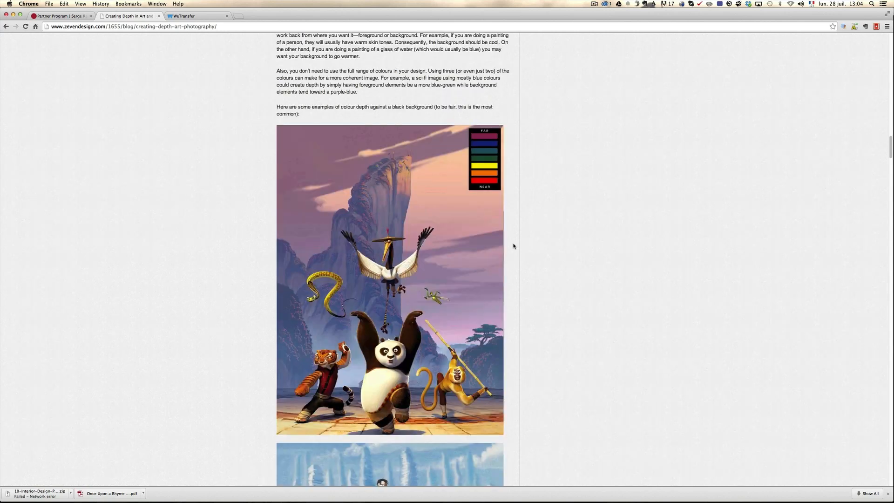
pyautogui.scroll(1, 416, 364)
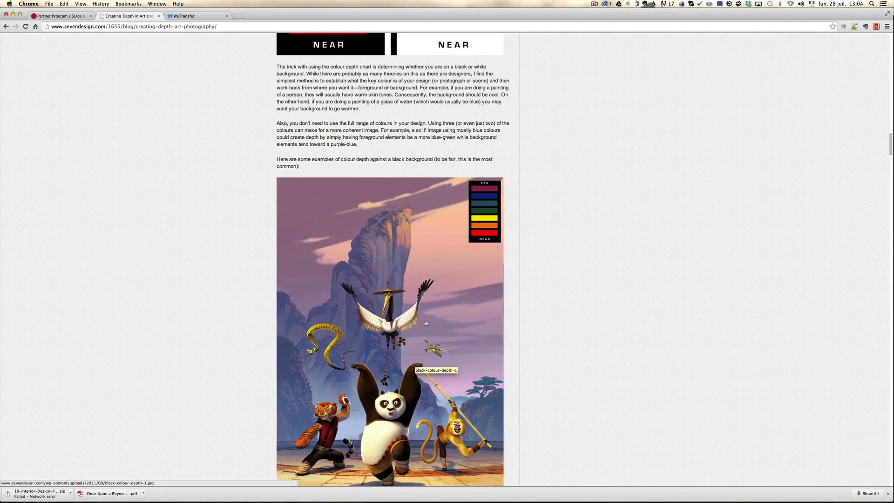
pyautogui.scroll(-1, 426, 323)
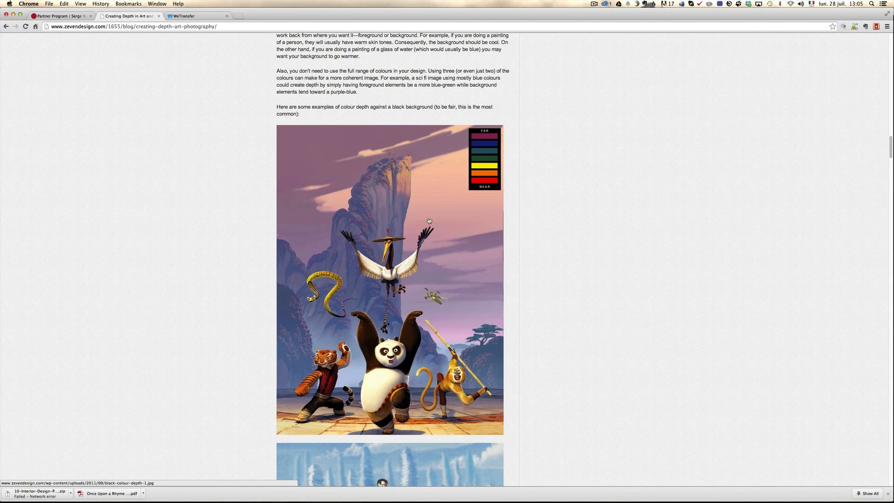
pyautogui.scroll(-6, 429, 221)
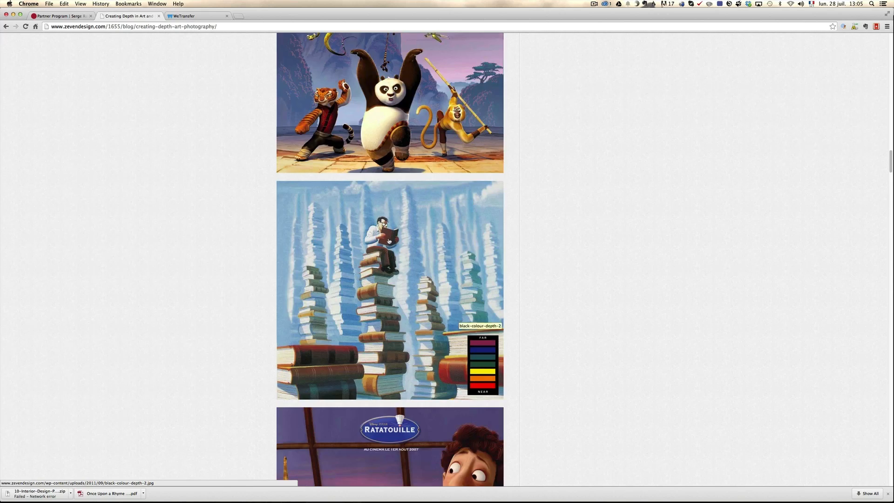
pyautogui.scroll(-2, 425, 317)
pyautogui.scroll(-2, 425, 317)
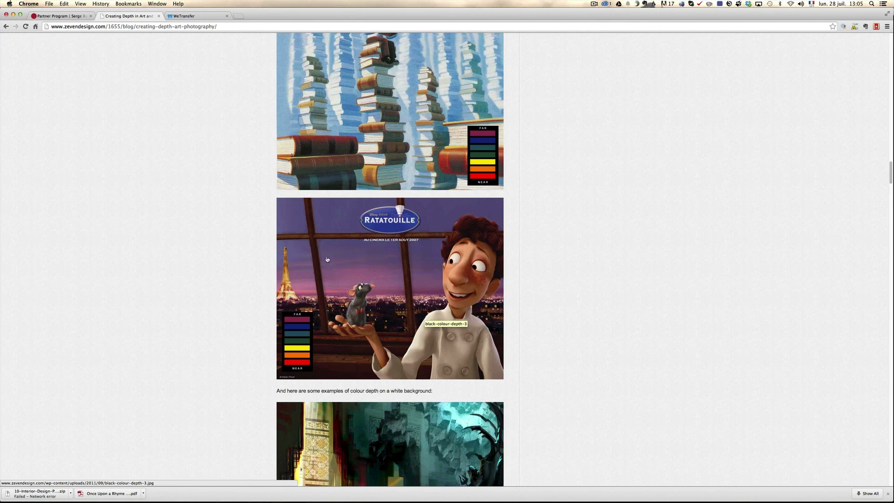
pyautogui.scroll(-5, 327, 260)
pyautogui.scroll(-2, 354, 265)
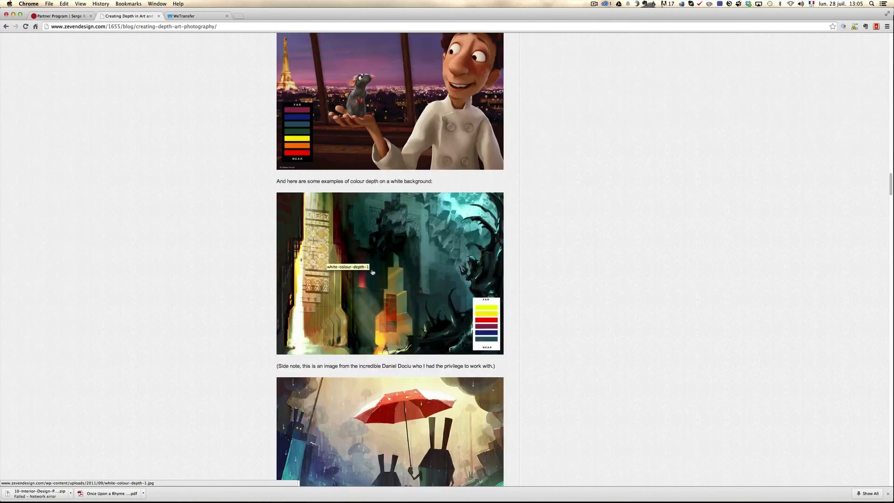
# Compare the lighthouse photo in Lightroom with the Ratatouille example's colour depth chart in Chrome, ending back in Lightroom
pyautogui.press('super+Tab')
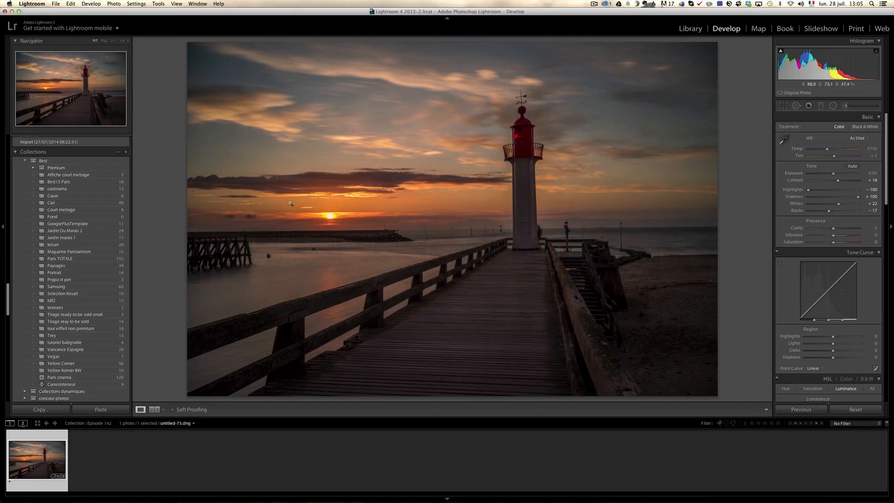
pyautogui.press('super+Tab')
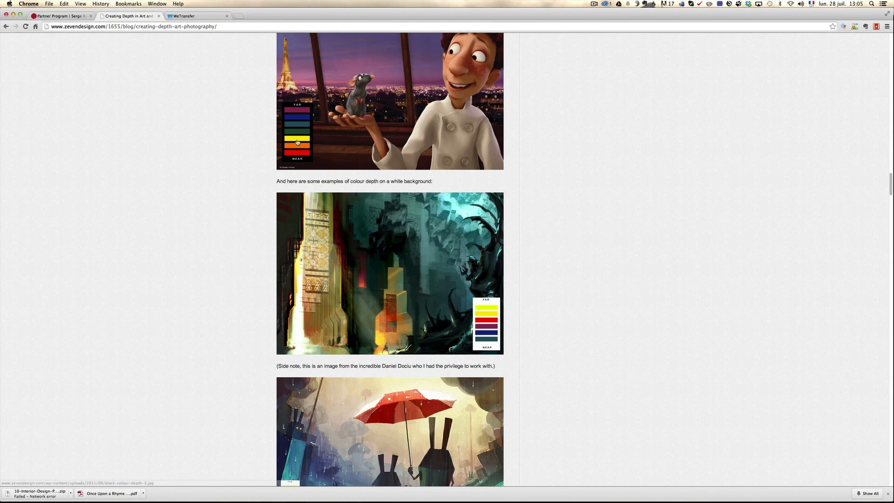
pyautogui.scroll(2, 321, 140)
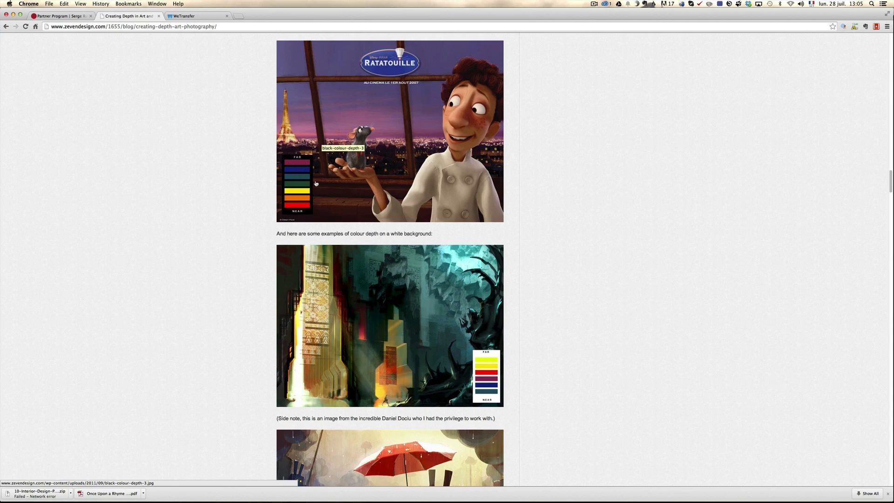
pyautogui.press('super+Tab')
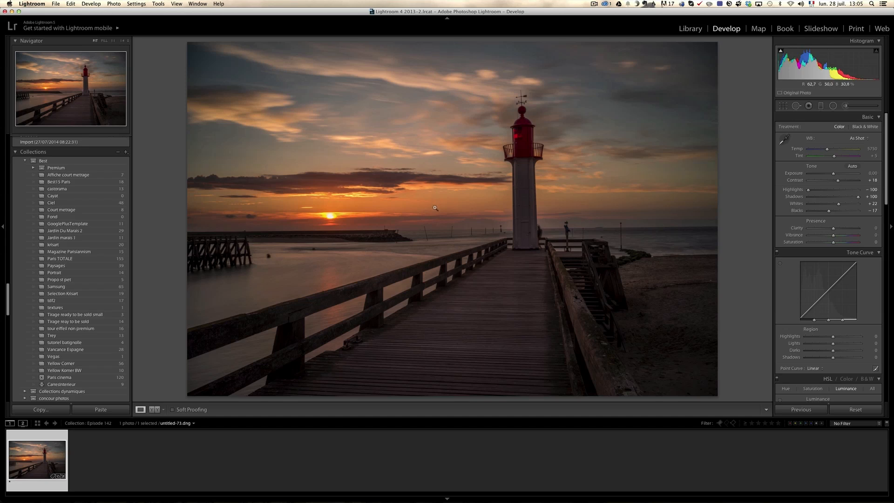
pyautogui.press('super+Tab')
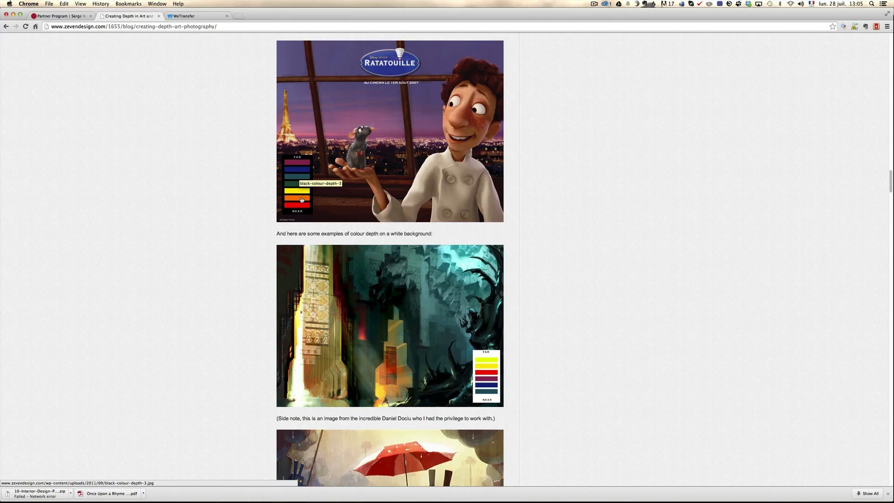
pyautogui.press('super+Tab')
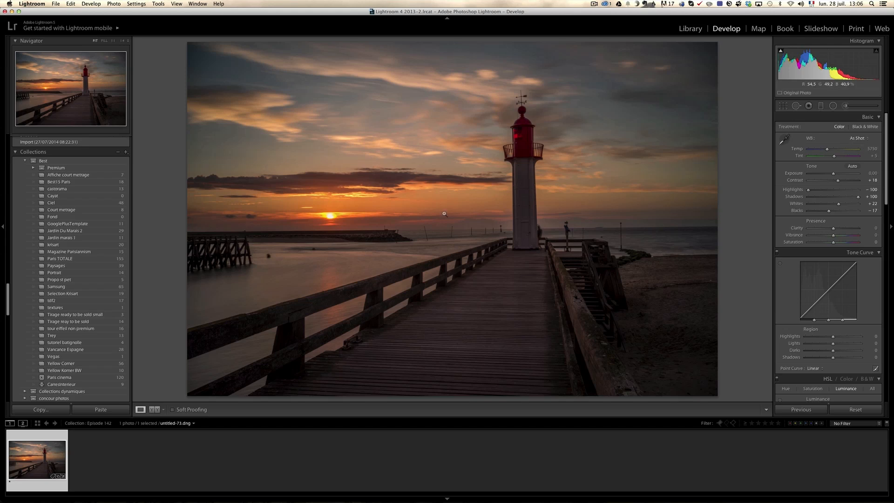
# Apply the Shade white balance preset to the lighthouse photo and shift Tint to +33
pyautogui.click(858, 138)
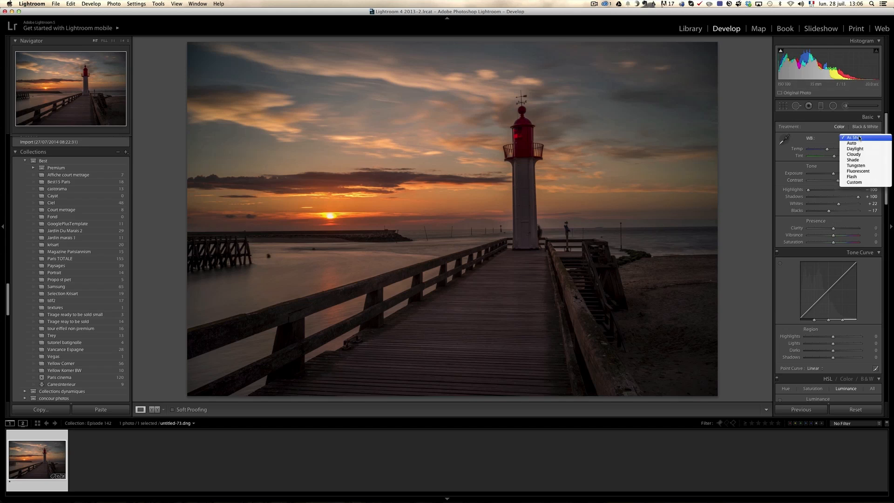
pyautogui.click(864, 161)
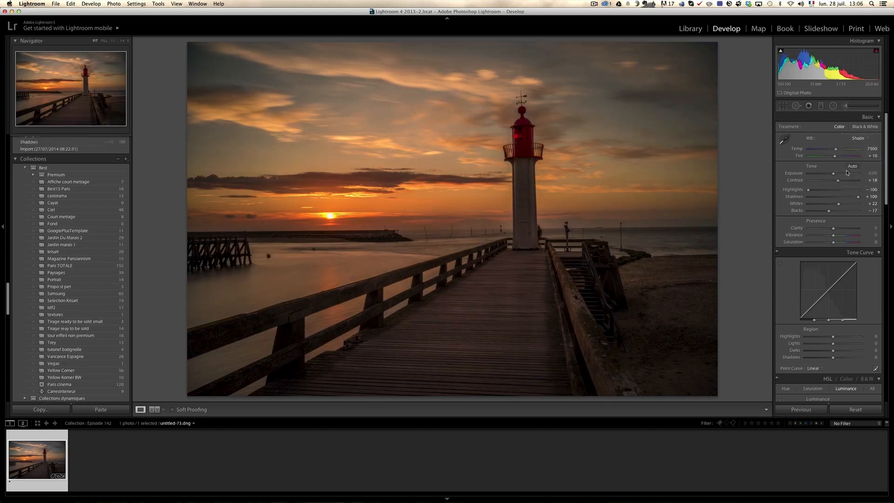
pyautogui.moveTo(834, 156); pyautogui.dragTo(838, 157)
# Apply the Daylight white balance preset to the lighthouse photo
pyautogui.click(857, 139)
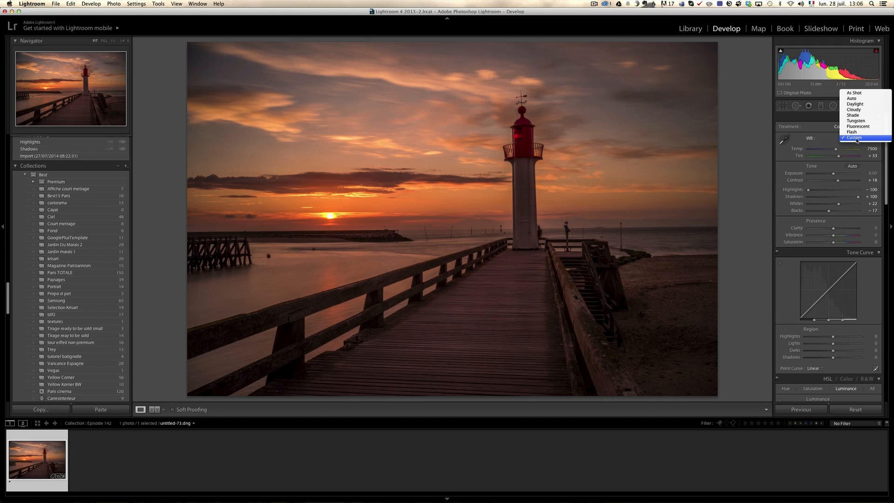
pyautogui.click(863, 105)
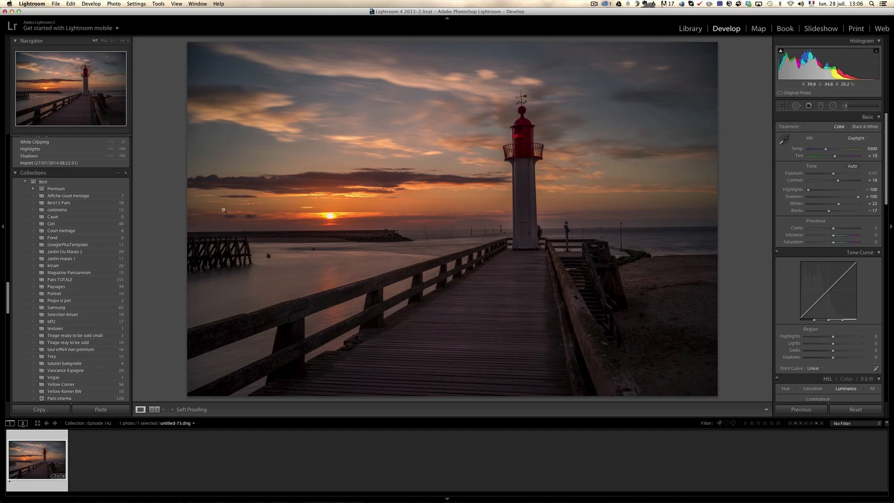
# Brush an adjustment along the sky near the horizon with Temp 52, Tint 53, Flow 54, Density 57 and Saturation 75
pyautogui.click(845, 105)
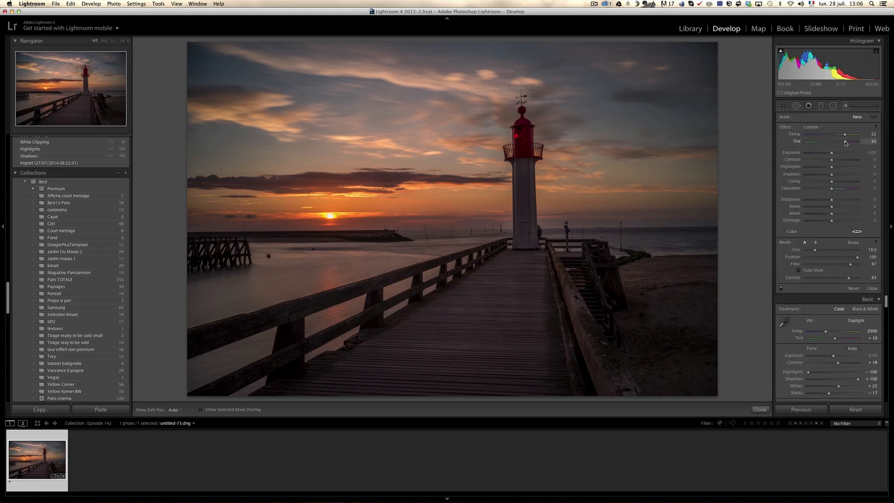
pyautogui.click(832, 264)
pyautogui.click(835, 278)
pyautogui.press('h')
pyautogui.moveTo(422, 195); pyautogui.dragTo(704, 200)
pyautogui.click(851, 189)
pyautogui.press('h')
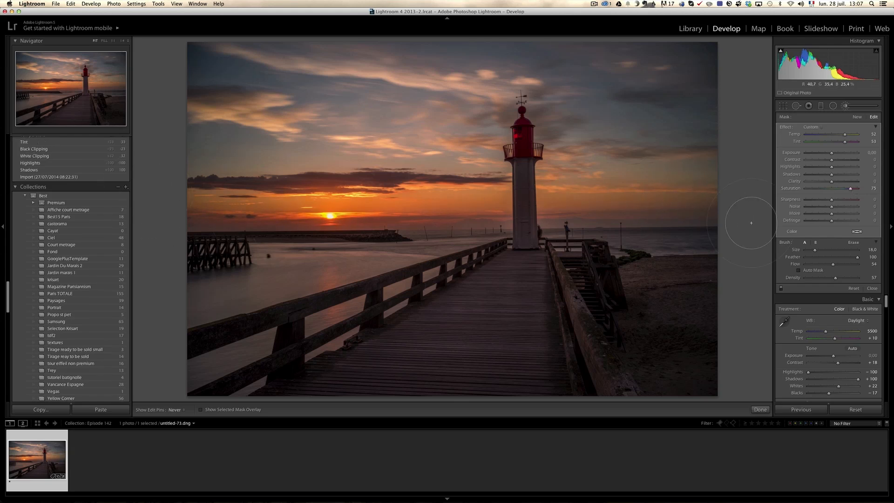
pyautogui.press('h')
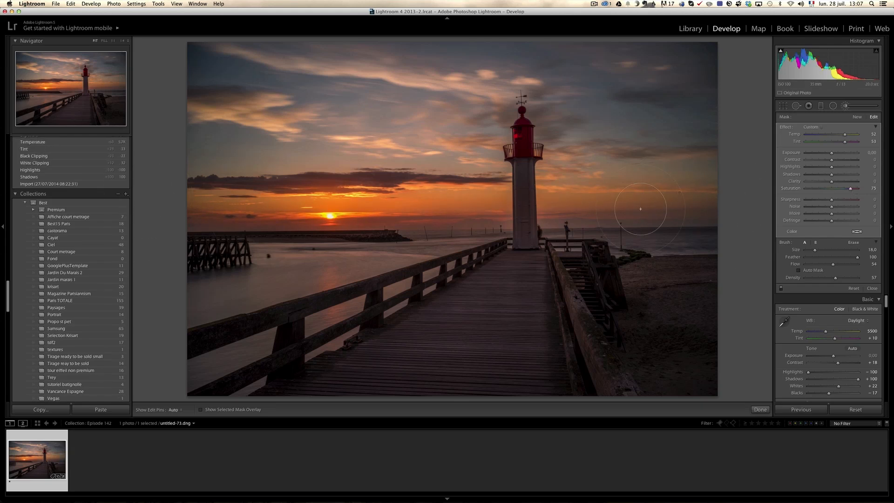
# Add a slightly tilted graduated filter over the upper sky with Temp -14 and Tint 17
pyautogui.click(821, 106)
pyautogui.moveTo(404, 125); pyautogui.dragTo(409, 199)
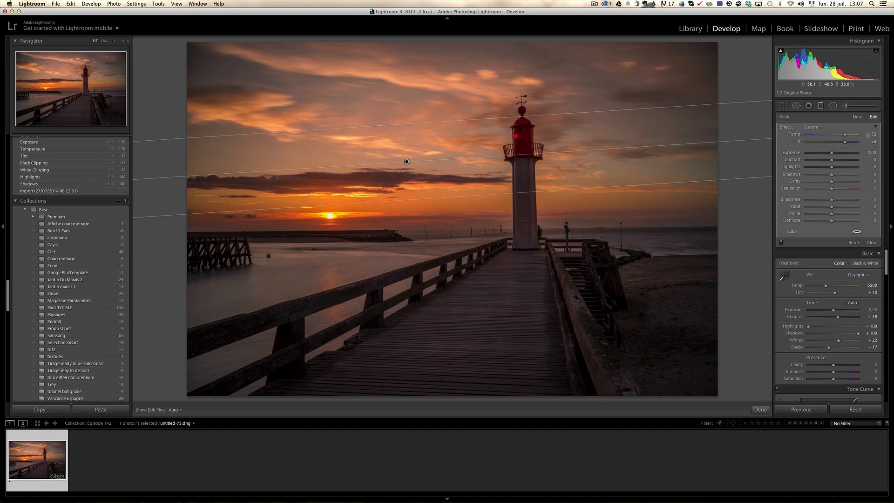
pyautogui.doubleClick(845, 135)
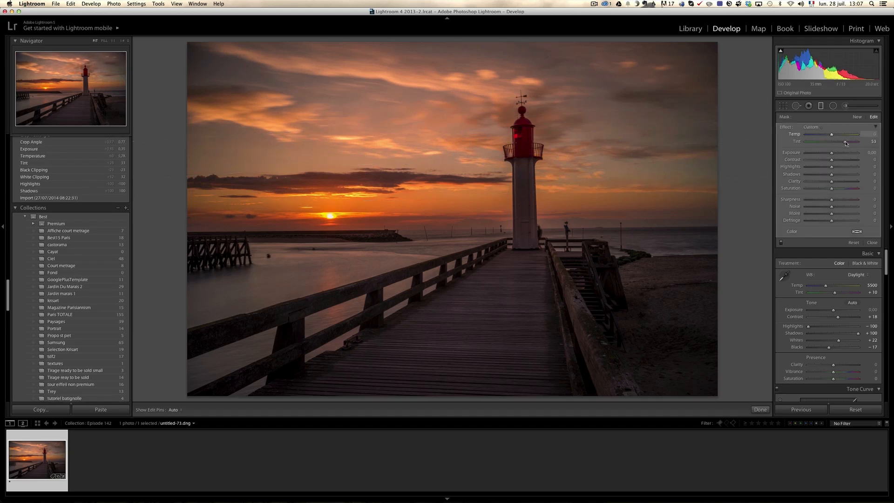
pyautogui.doubleClick(846, 142)
pyautogui.doubleClick(845, 141)
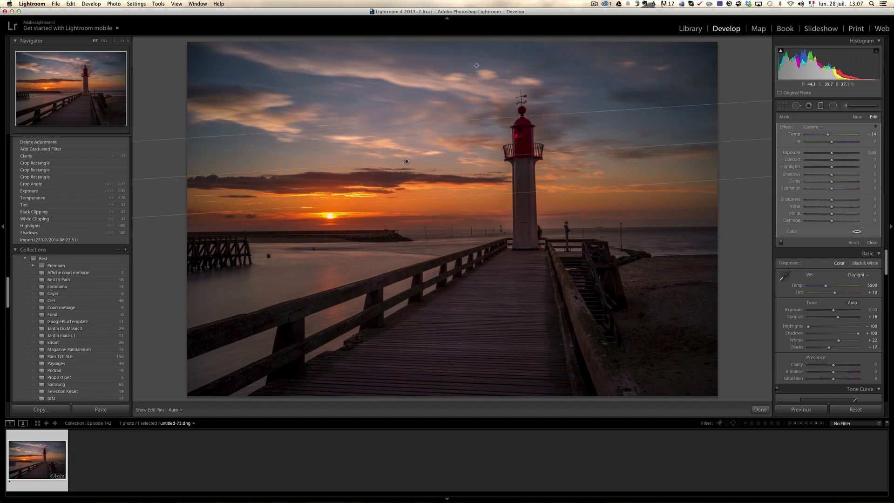
pyautogui.moveTo(833, 144); pyautogui.dragTo(835, 144)
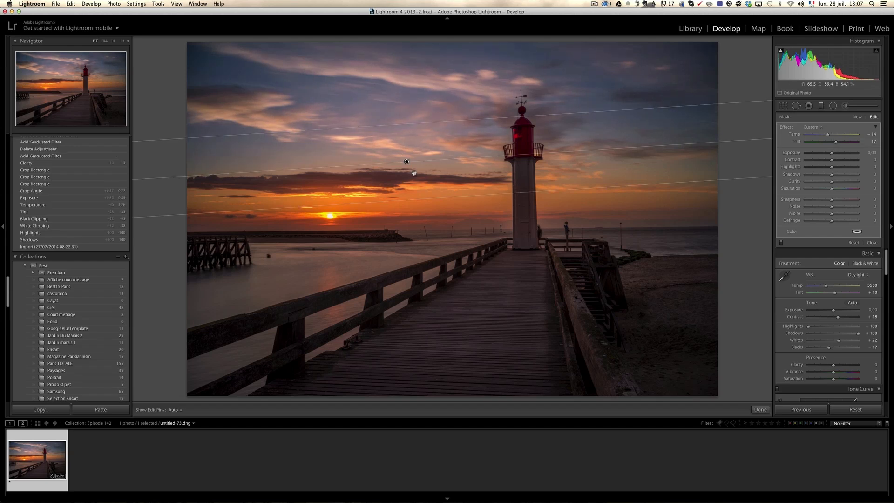
# Check the article's colour depth chart in Chrome, ending back in Lightroom
pyautogui.press('super+Tab')
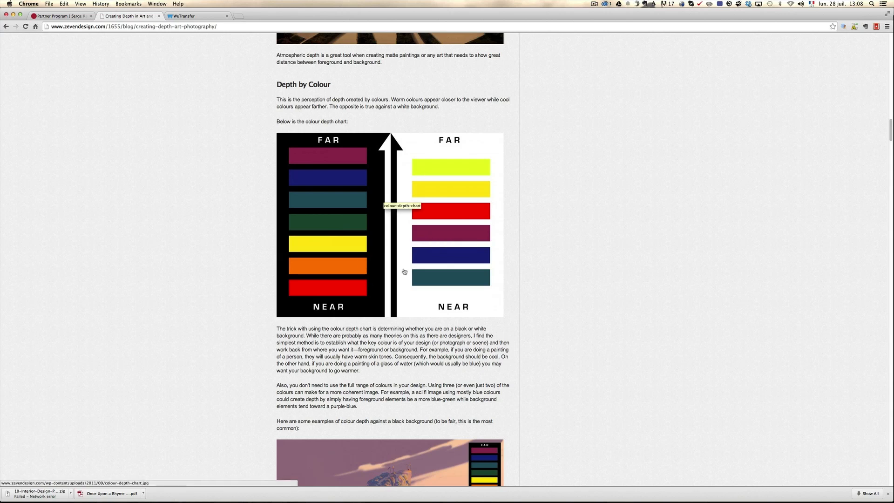
pyautogui.press('super+Tab')
pyautogui.press('super+Tab')
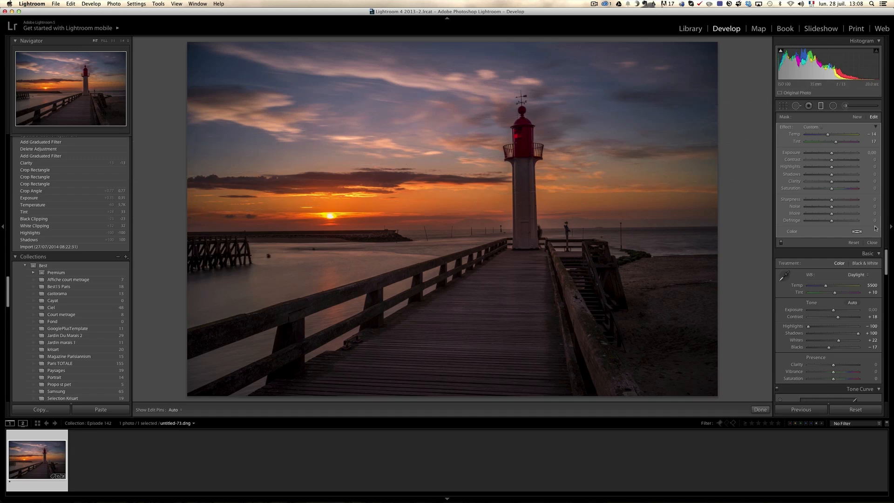
# Close the graduated filter and shift the whole photo's Tint to +28
pyautogui.click(872, 243)
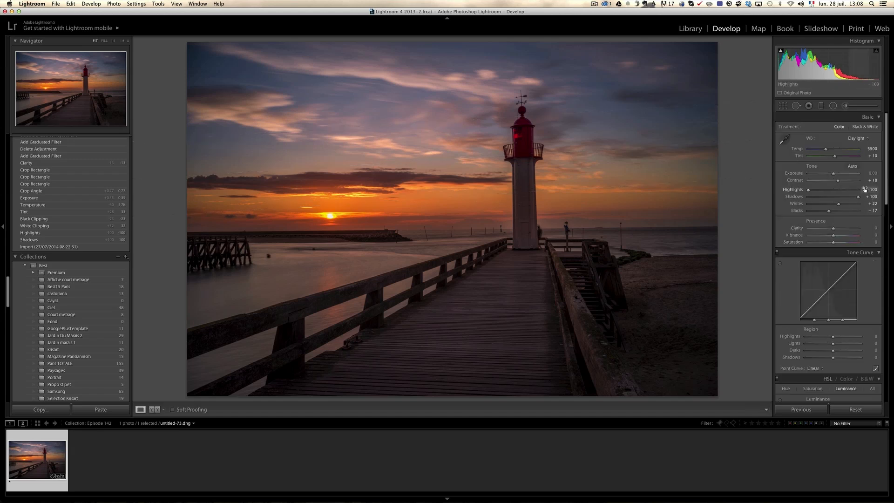
pyautogui.moveTo(835, 159); pyautogui.dragTo(839, 159)
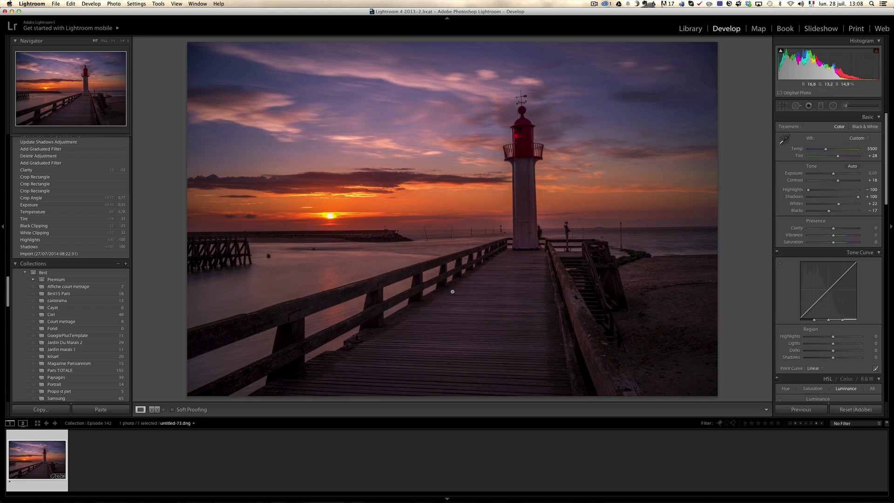
# Paint a new Exposure brush adjustment of 0.52 along the boardwalk towards the lighthouse, with Size 14, Flow 76 and Density 76
pyautogui.click(845, 106)
pyautogui.click(821, 127)
pyautogui.click(821, 129)
pyautogui.click(821, 129)
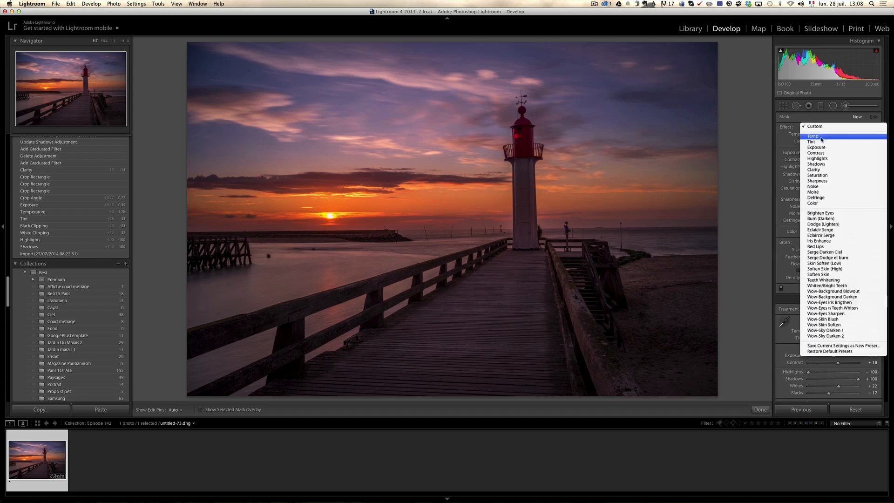
pyautogui.click(822, 145)
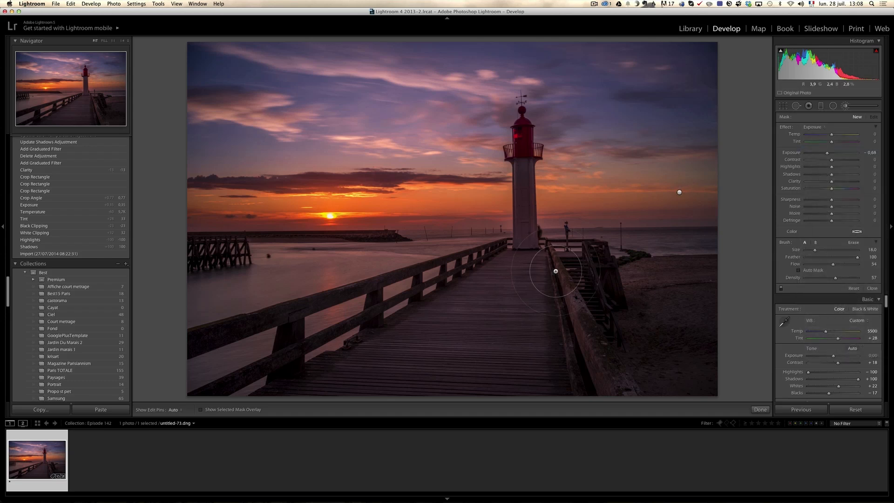
pyautogui.scroll(-1, 520, 262)
pyautogui.scroll(-2, 517, 265)
pyautogui.moveTo(826, 153); pyautogui.dragTo(835, 153)
pyautogui.click(845, 264)
pyautogui.click(845, 277)
pyautogui.scroll(-1, 518, 258)
pyautogui.press('h')
pyautogui.press('h')
pyautogui.click(519, 255)
pyautogui.moveTo(433, 432); pyautogui.dragTo(522, 294)
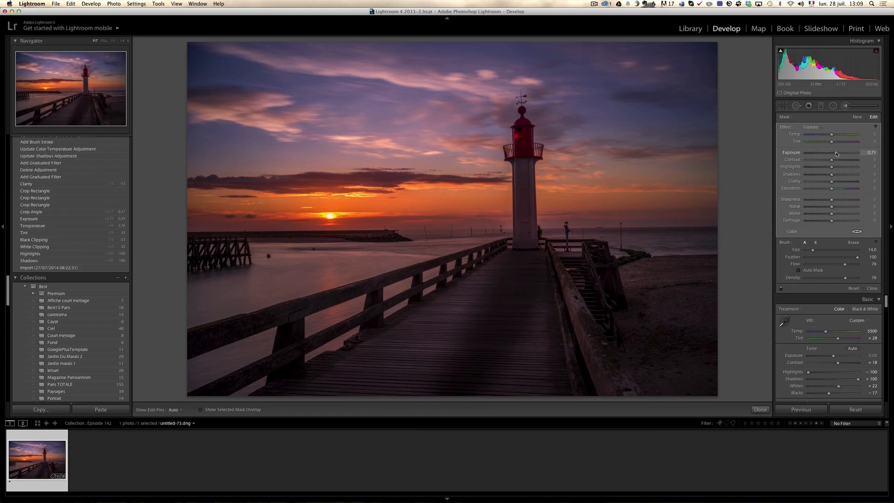
# Set the boardwalk adjustment's Exposure to 0.71 and extend its strokes over the lower planks and the lighthouse base
pyautogui.moveTo(831, 152); pyautogui.dragTo(836, 152)
pyautogui.press('h')
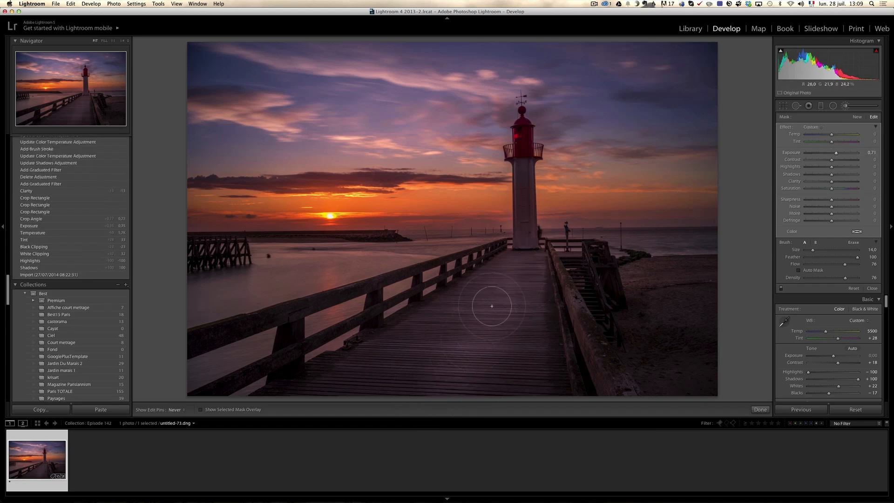
pyautogui.moveTo(473, 362); pyautogui.dragTo(466, 372)
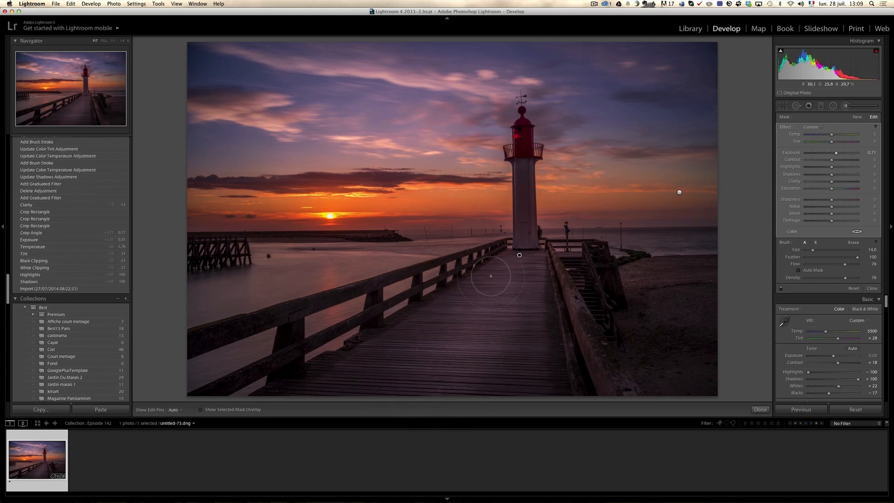
pyautogui.press('space')
pyautogui.scroll(-5, 532, 144)
pyautogui.scroll(-3, 526, 143)
pyautogui.moveTo(525, 235); pyautogui.dragTo(526, 241)
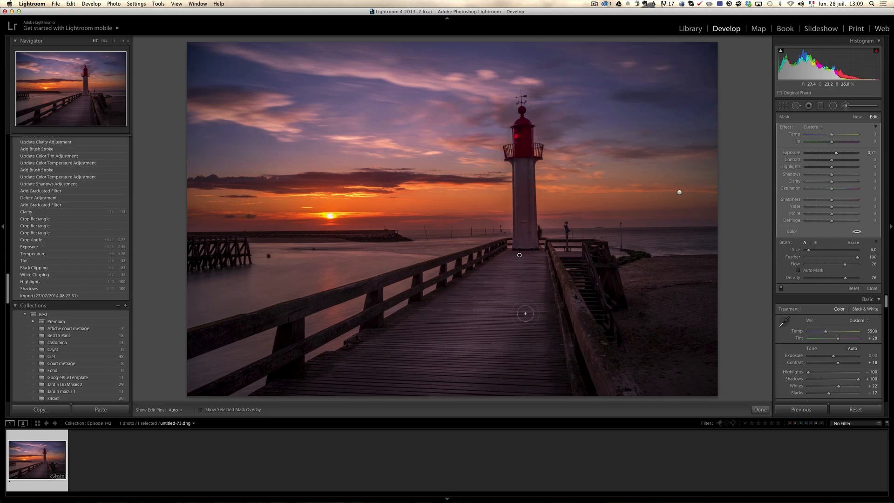
# Paint a separate brush adjustment with Exposure 0.52 and Size 13 on the boardwalk just in front of the lighthouse
pyautogui.click(856, 117)
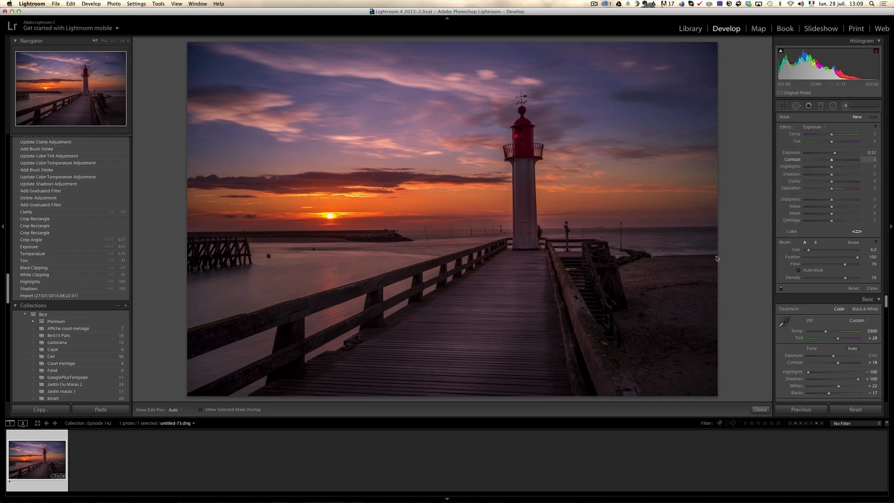
pyautogui.scroll(7, 441, 381)
pyautogui.press('h')
pyautogui.moveTo(517, 266)
pyautogui.mouseDown()
pyautogui.moveTo(538, 269)
pyautogui.moveTo(529, 269)
pyautogui.mouseUp()
pyautogui.press('h')
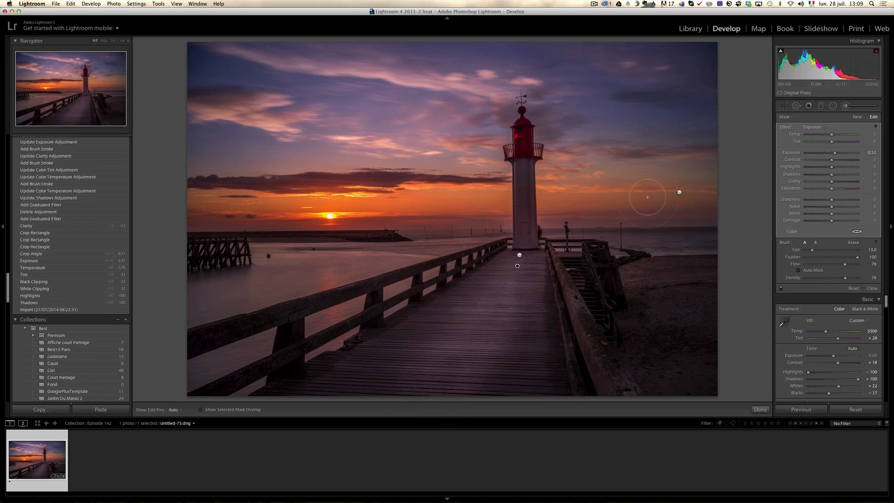
# Try a new brush adjustment with Exposure 0.52 over the water beside the wooden jetty, and undo the stroke
pyautogui.click(854, 118)
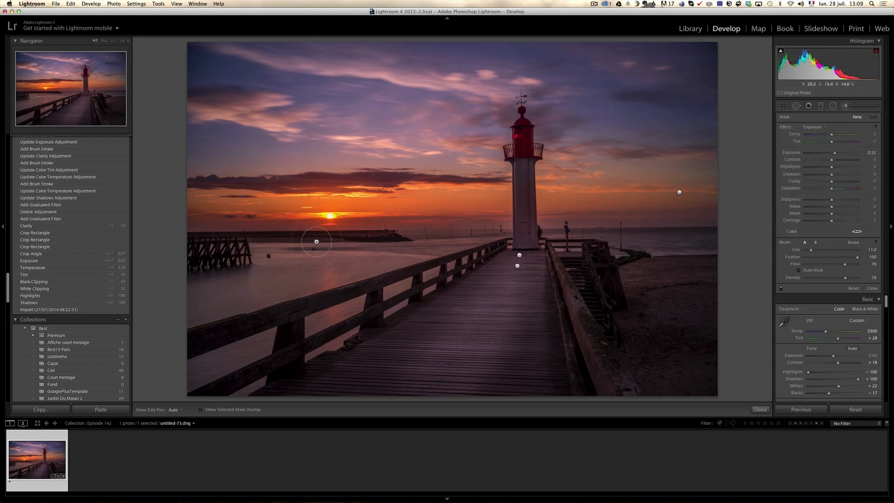
pyautogui.press('h')
pyautogui.scroll(1, 464, 244)
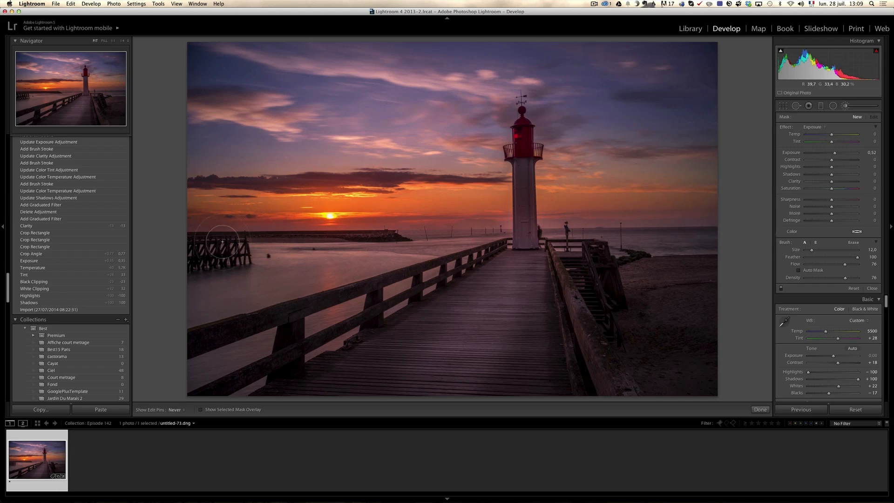
pyautogui.press('h')
pyautogui.click(740, 172)
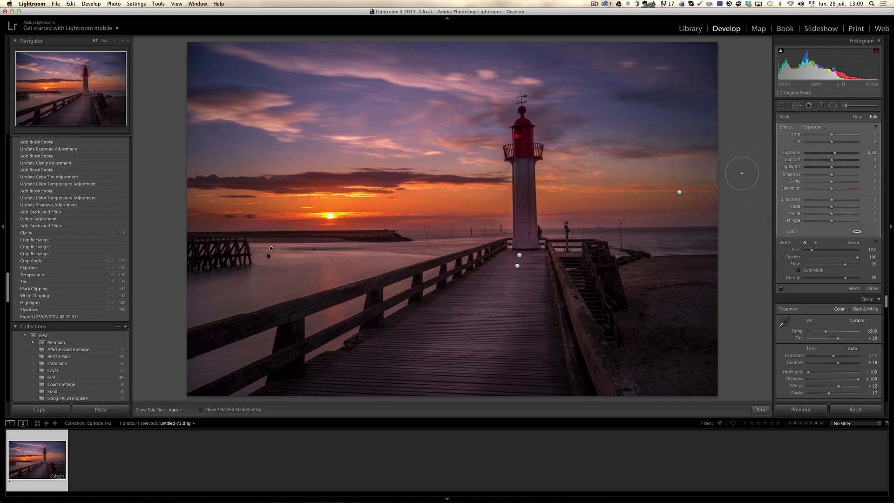
pyautogui.press('super+z')
pyautogui.press('h')
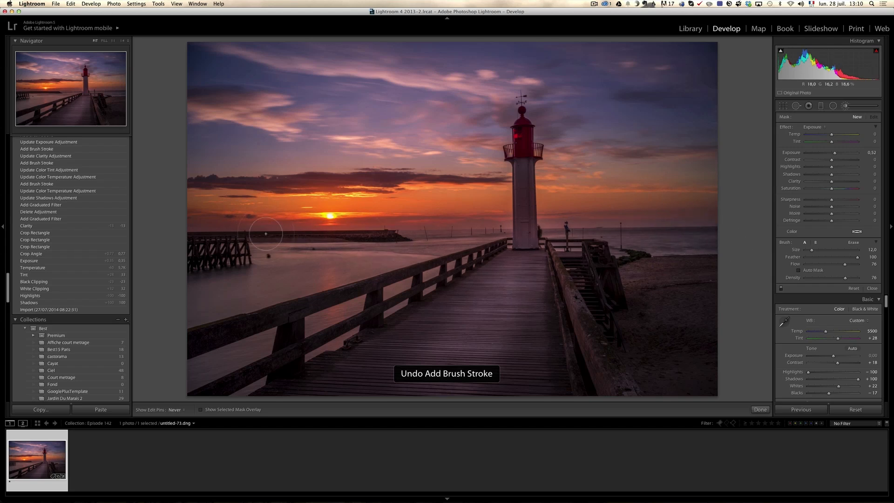
# Brighten the strip of sea on the beach side of the lighthouse with a brush adjustment at Exposure 1.28
pyautogui.press('h')
pyautogui.moveTo(836, 154); pyautogui.dragTo(838, 154)
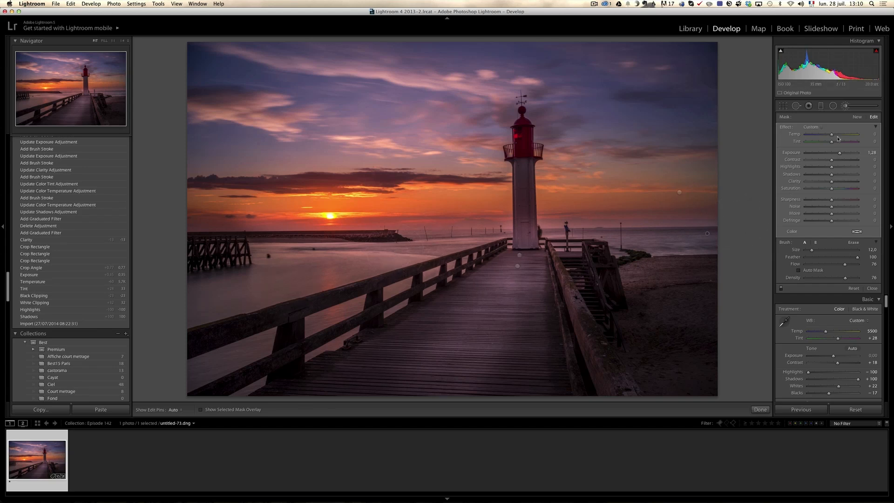
# Paint a new brush adjustment with Exposure 0.52 and Size 11 over the water beside the wooden jetty and compare before and after
pyautogui.click(857, 117)
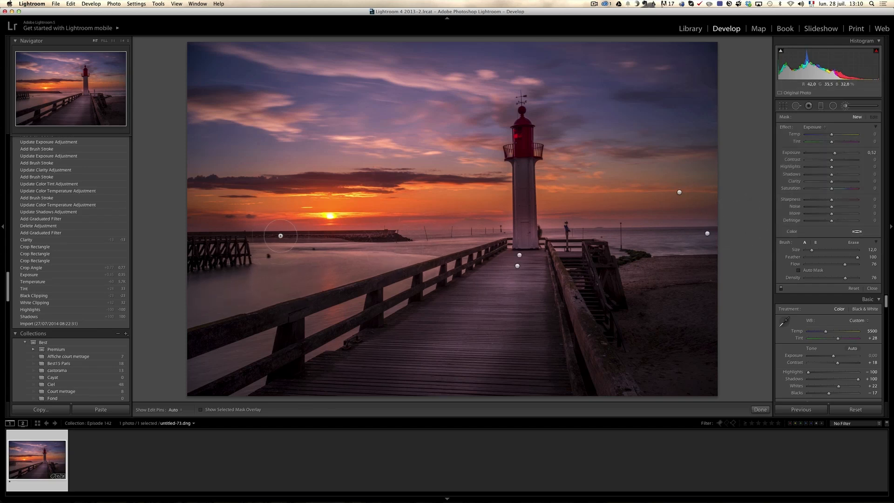
pyautogui.press('h')
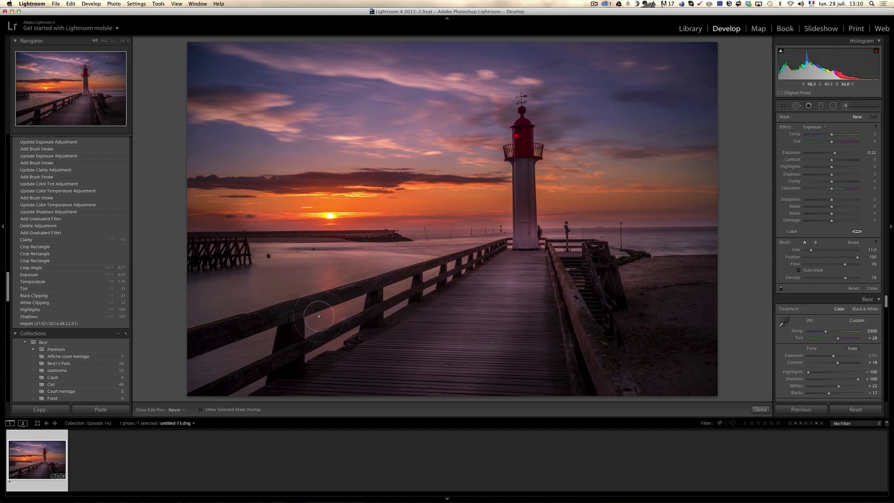
pyautogui.moveTo(329, 261); pyautogui.dragTo(332, 262)
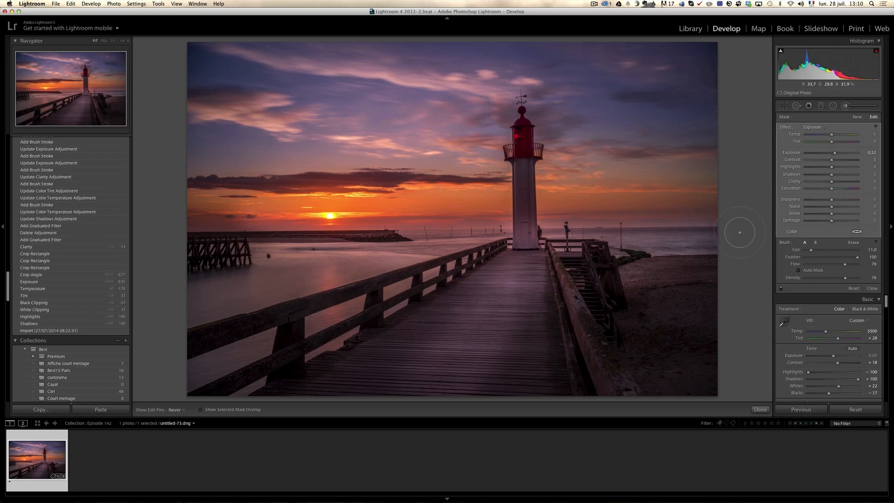
pyautogui.click(780, 288)
pyautogui.click(781, 288)
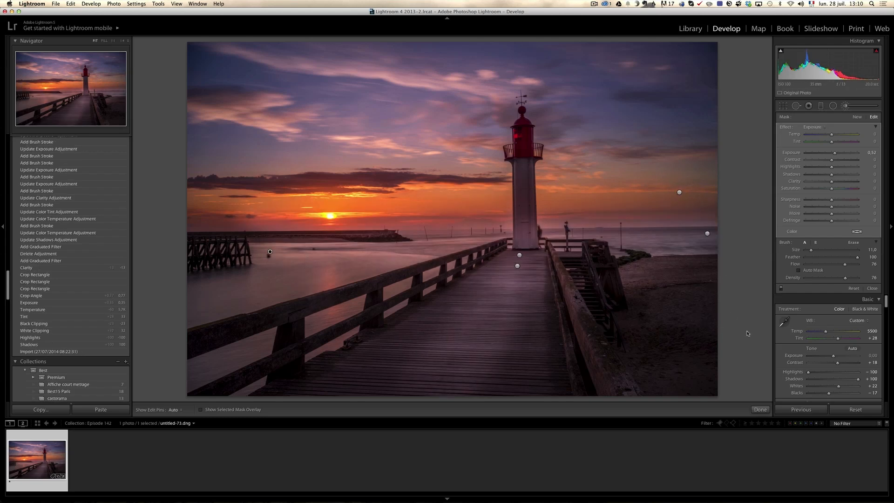
# Darken the beach beside the stairs with a new brush adjustment of Size 13 and Exposure -0.95
pyautogui.click(857, 117)
pyautogui.scroll(2, 641, 306)
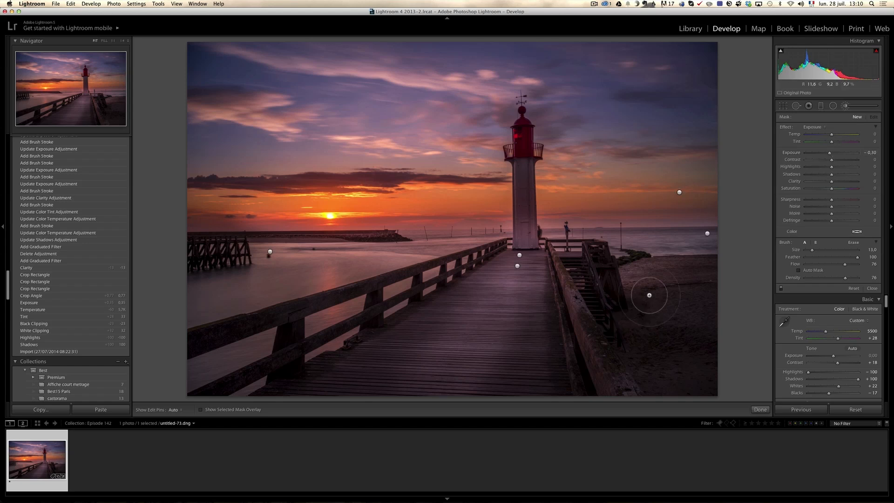
pyautogui.press('h')
pyautogui.moveTo(686, 277); pyautogui.dragTo(700, 344)
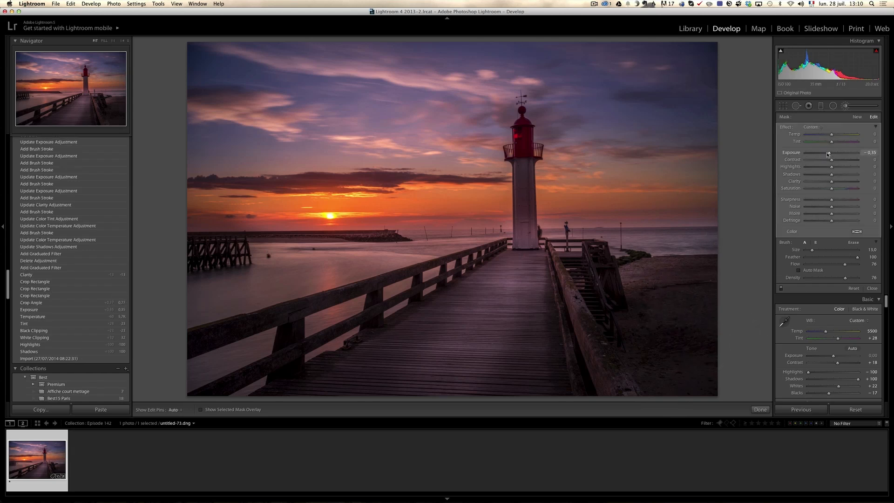
pyautogui.press('h')
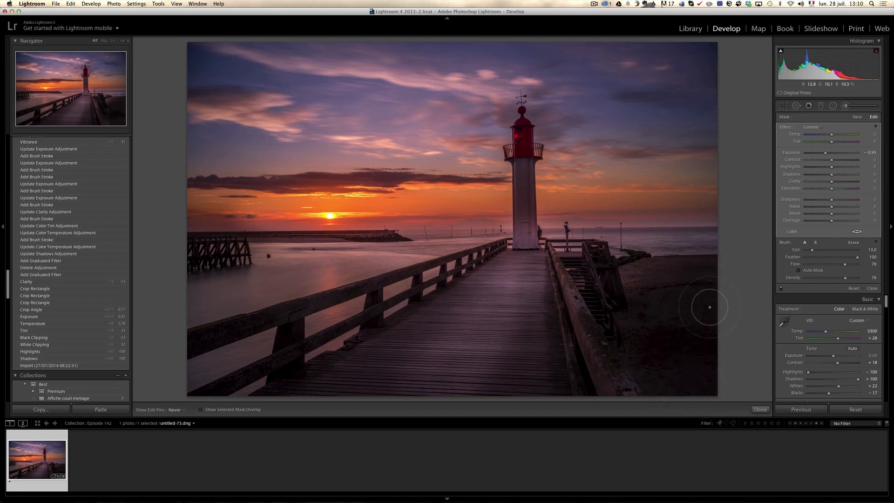
# Reselect the boardwalk adjustment with Exposure 0.71 and erase part of it around the lighthouse base
pyautogui.press('h')
pyautogui.moveTo(817, 184); pyautogui.dragTo(817, 183)
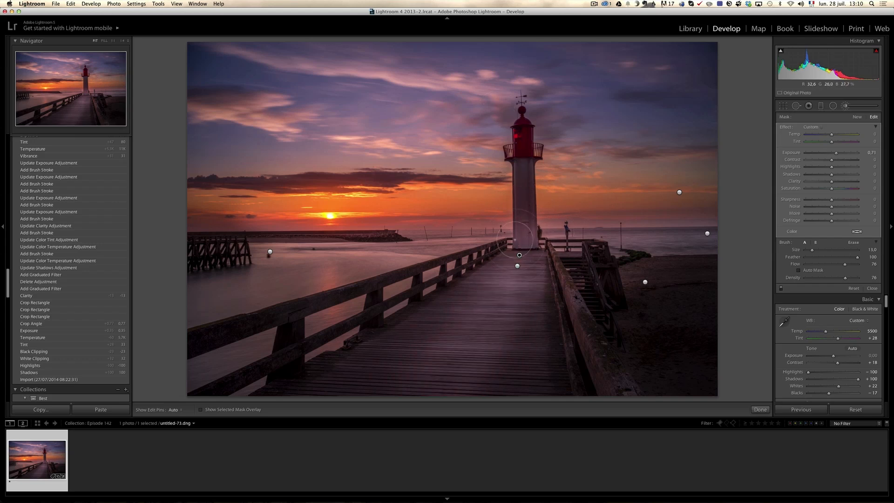
pyautogui.press('alt')
pyautogui.press('h')
pyautogui.moveTo(525, 241)
pyautogui.mouseDown()
pyautogui.moveTo(528, 140)
pyautogui.moveTo(524, 254)
pyautogui.mouseUp()
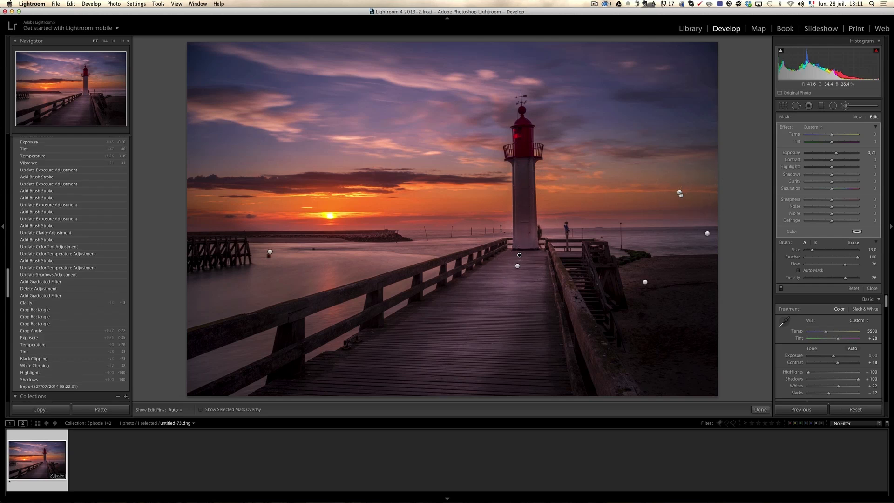
# Reselect the sunset sky adjustment with Saturation 75, erase part of it around the lighthouse base and stairs at Size 5, and close the brush
pyautogui.moveTo(680, 194)
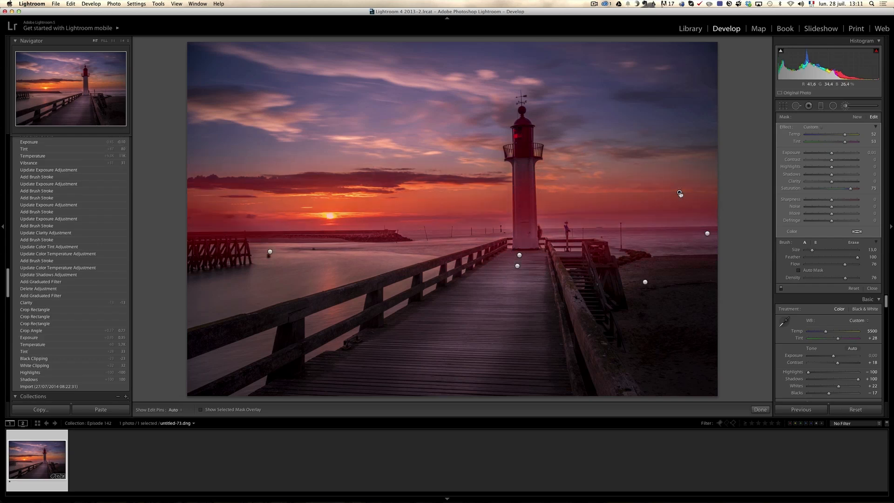
pyautogui.press('alt')
pyautogui.press('h')
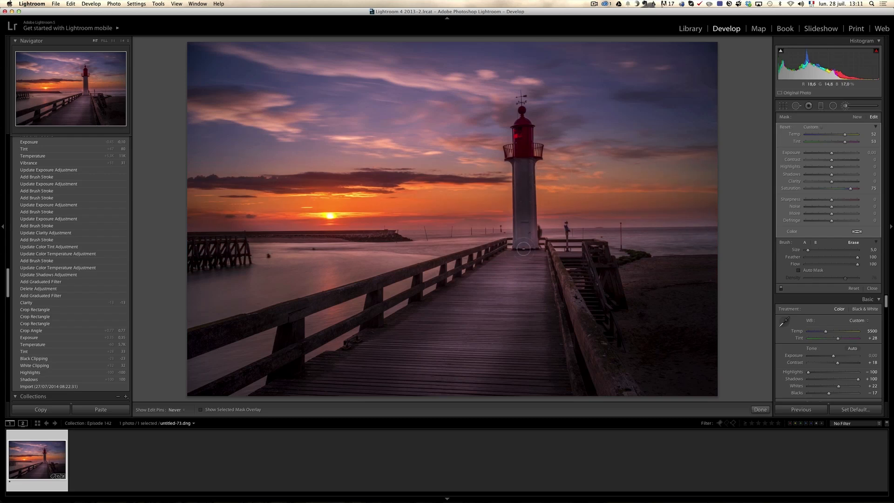
pyautogui.moveTo(586, 290); pyautogui.dragTo(592, 285)
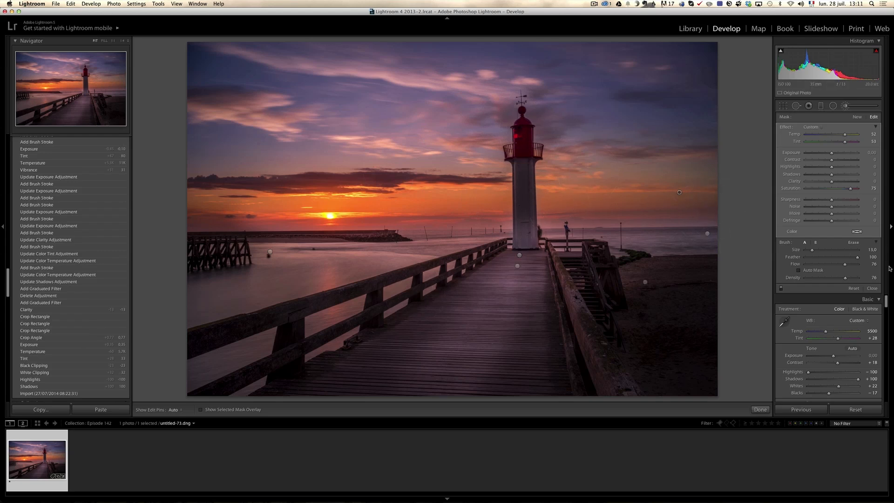
pyautogui.click(872, 288)
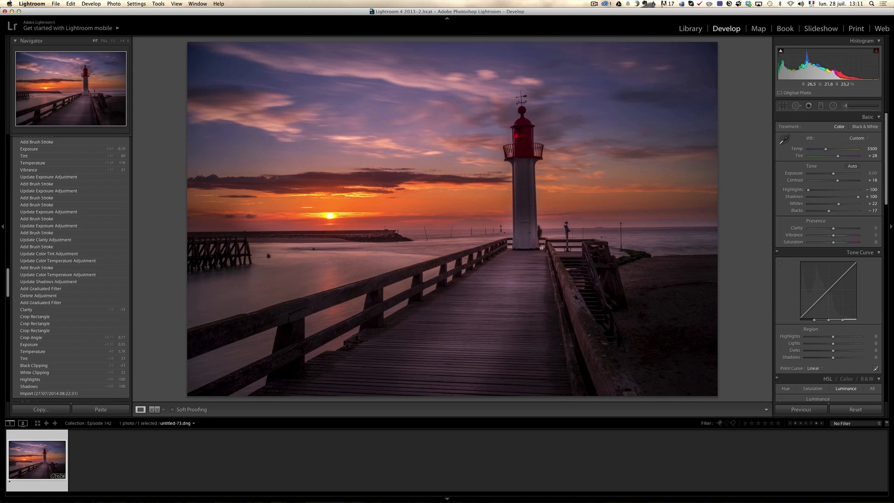
# Compare the originally imported photo with the latest edit by restoring each state from the history
pyautogui.moveTo(7, 290)
pyautogui.mouseDown()
pyautogui.moveTo(13, 256)
pyautogui.moveTo(6, 302)
pyautogui.mouseUp()
pyautogui.scroll(5, 12, 256)
pyautogui.click(27, 286)
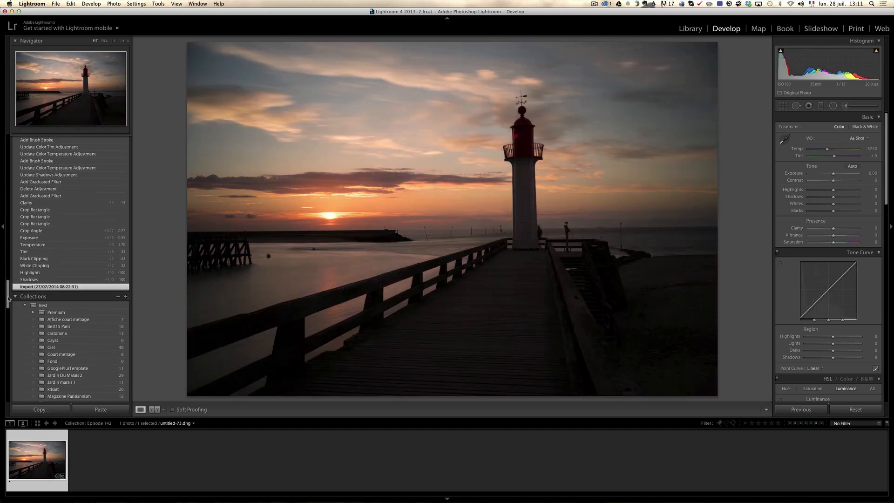
pyautogui.moveTo(8, 298); pyautogui.dragTo(8, 240)
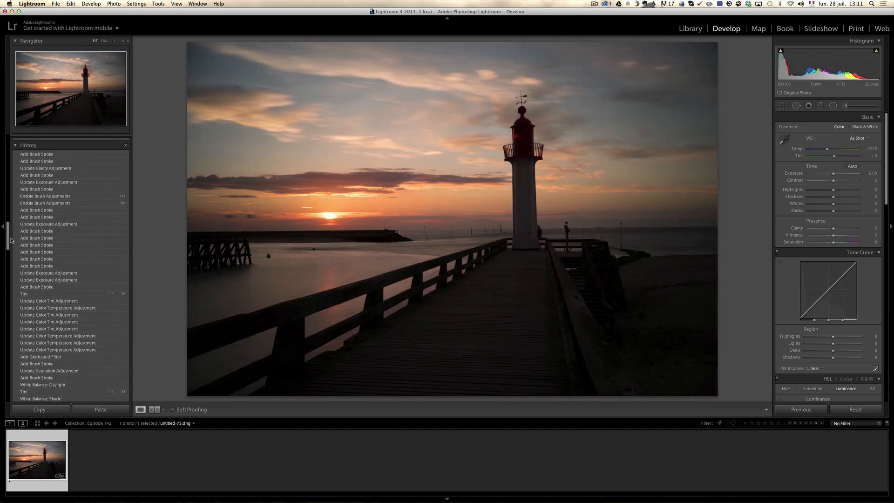
pyautogui.click(44, 155)
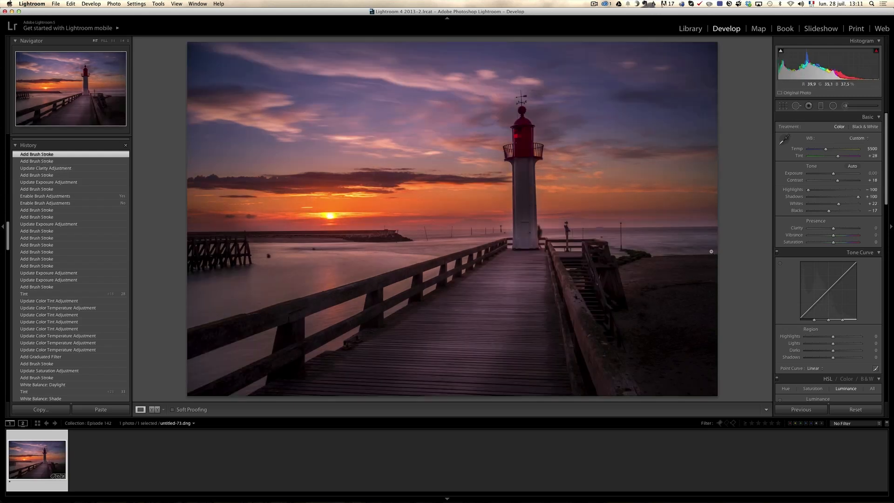
# Set Vibrance to +35 and Contrast to +24, and raise the overall Exposure slightly
pyautogui.click(842, 237)
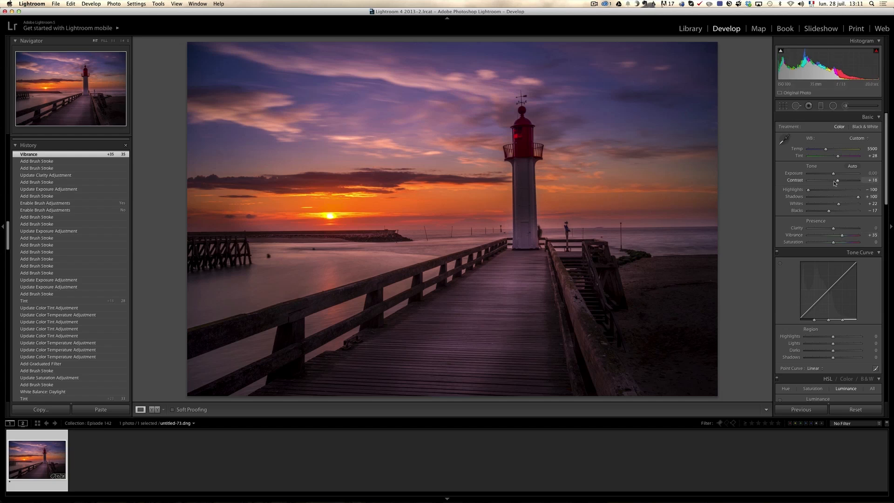
pyautogui.moveTo(832, 174); pyautogui.dragTo(835, 175)
pyautogui.moveTo(837, 180); pyautogui.dragTo(839, 182)
# Set the sharpening Amount to 91 while viewing the lighthouse tower in close-up
pyautogui.scroll(-10, 841, 186)
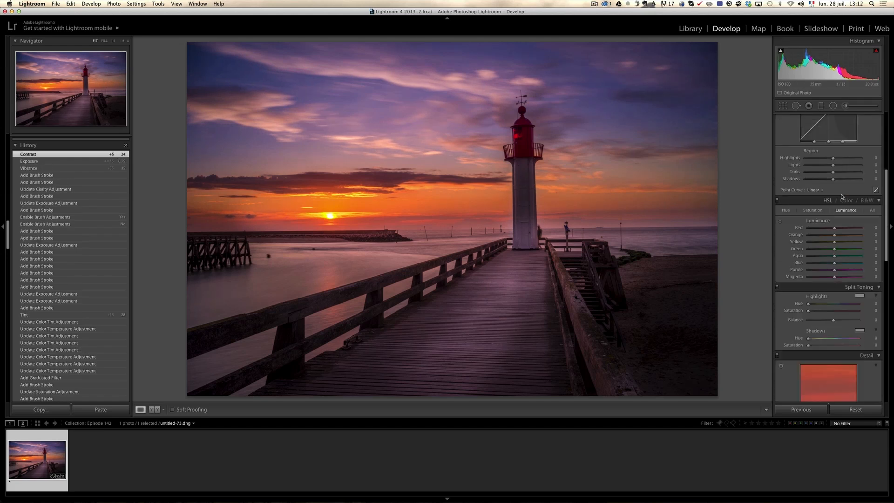
pyautogui.click(529, 169)
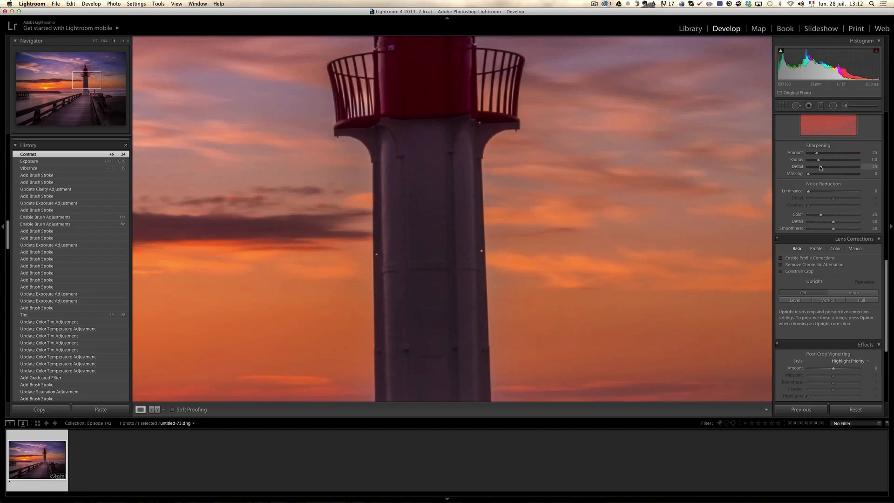
pyautogui.moveTo(816, 153); pyautogui.dragTo(837, 155)
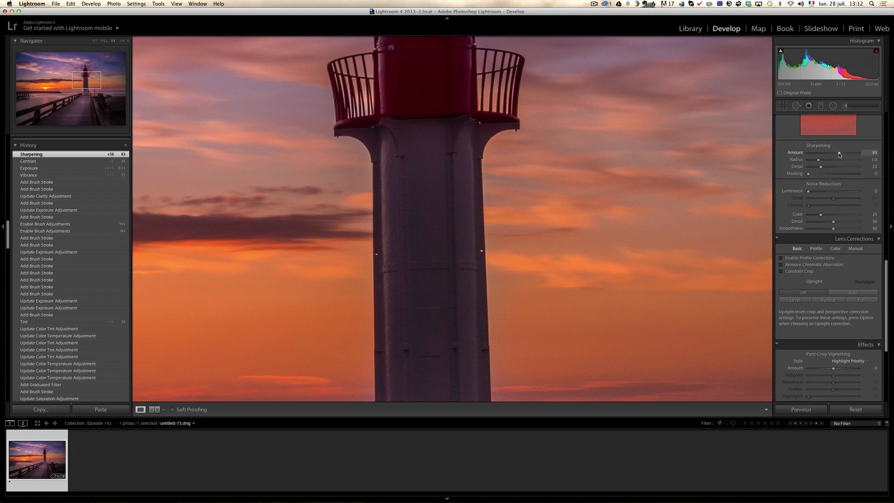
pyautogui.moveTo(839, 154); pyautogui.dragTo(839, 155)
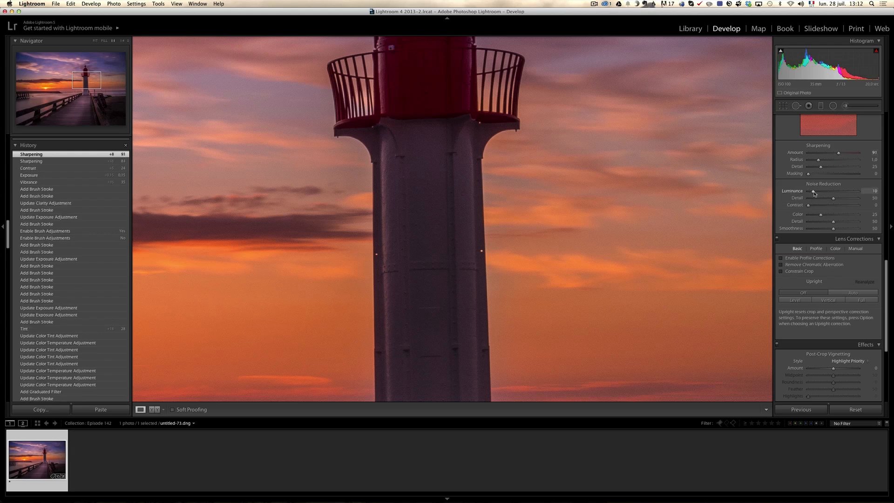
# Set Luminance noise reduction to 9 and restrict the sharpening to edges with Masking at 43
pyautogui.moveTo(818, 192); pyautogui.dragTo(812, 192)
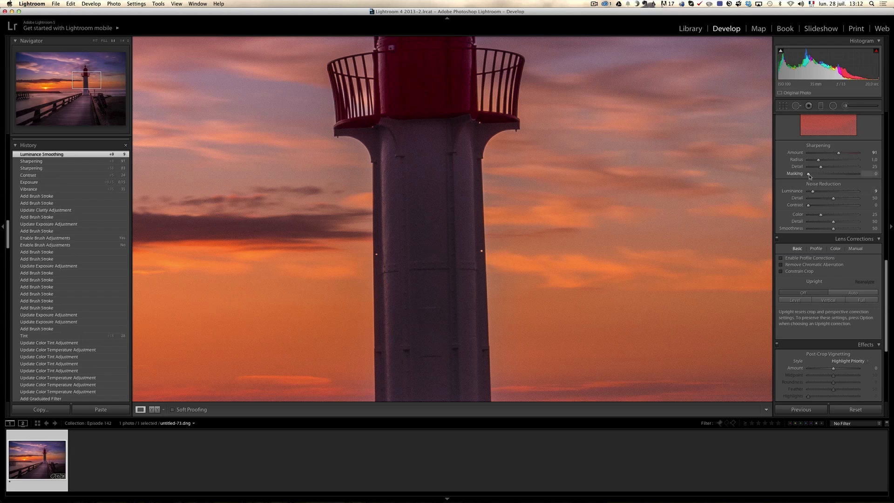
pyautogui.moveTo(817, 176); pyautogui.dragTo(834, 176)
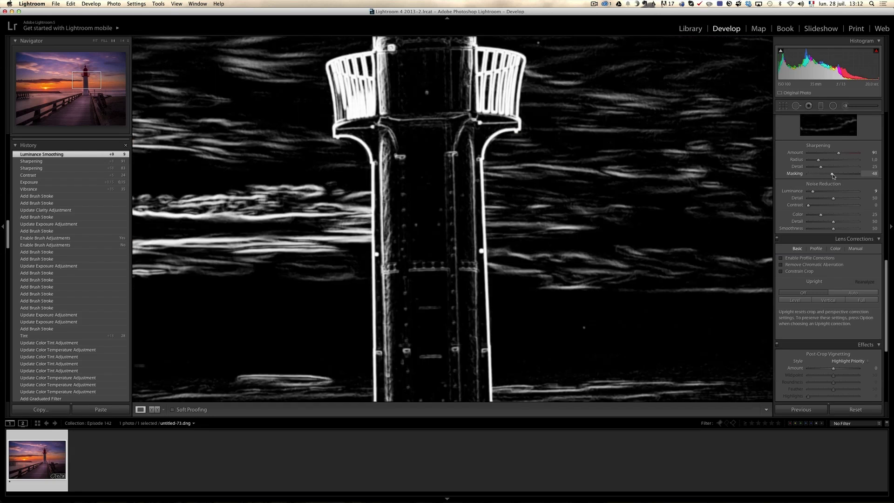
pyautogui.moveTo(831, 175); pyautogui.dragTo(831, 176)
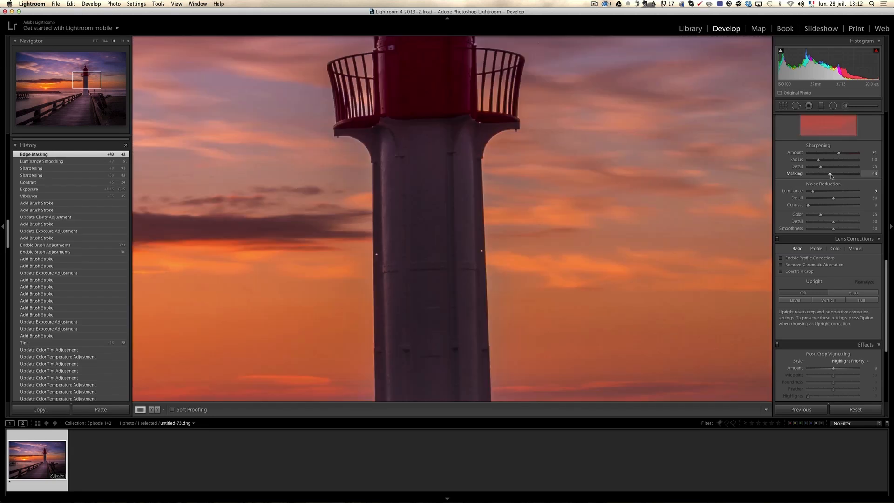
pyautogui.click(599, 252)
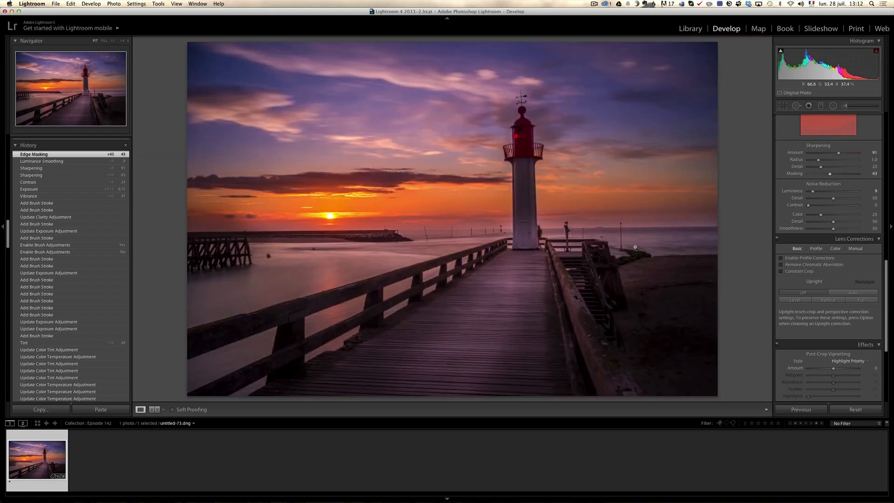
# Enable lens profile corrections and chromatic aberration removal, and apply Auto Upright
pyautogui.click(797, 259)
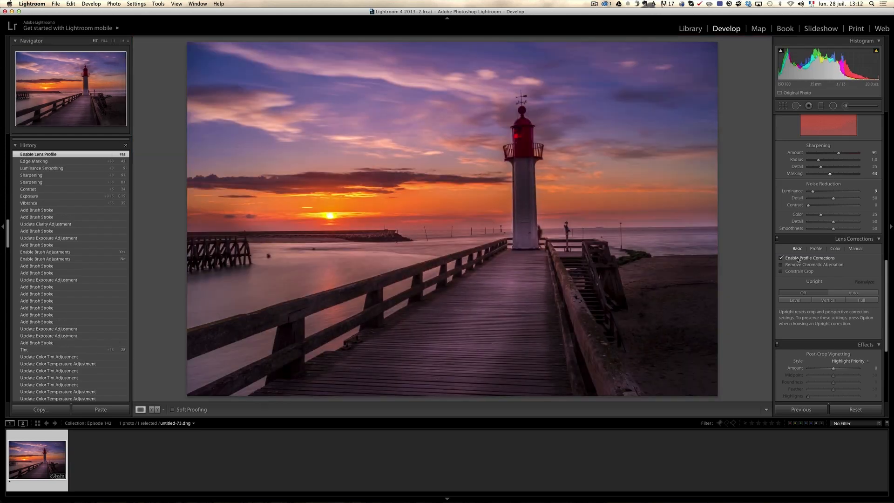
pyautogui.click(851, 293)
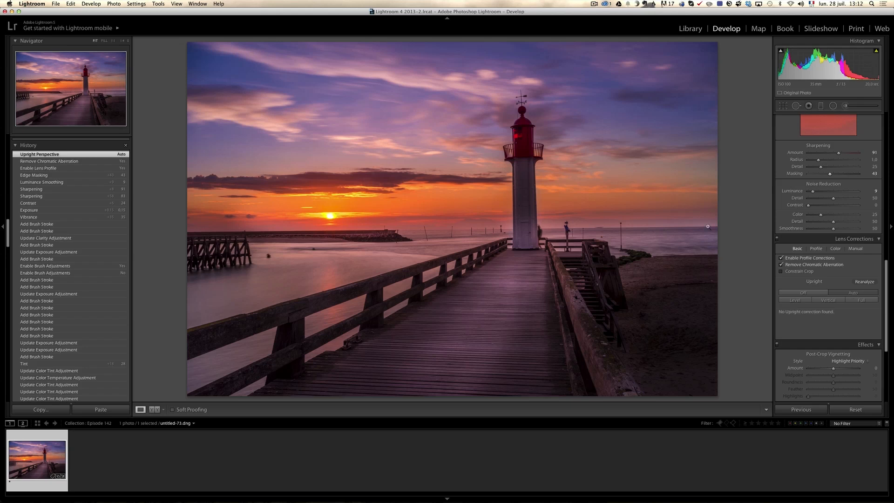
# Straighten the photo along the sea horizon at a crop angle of 0.73 and apply the crop
pyautogui.click(785, 106)
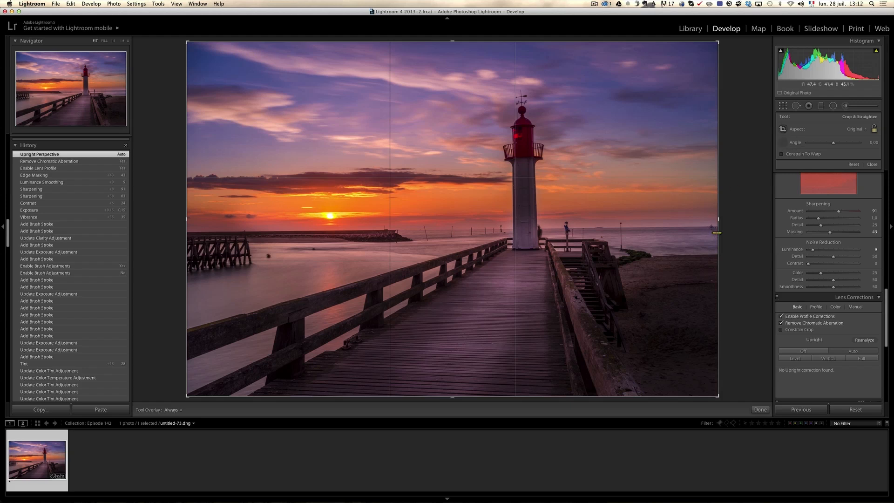
pyautogui.moveTo(710, 226); pyautogui.dragTo(245, 232)
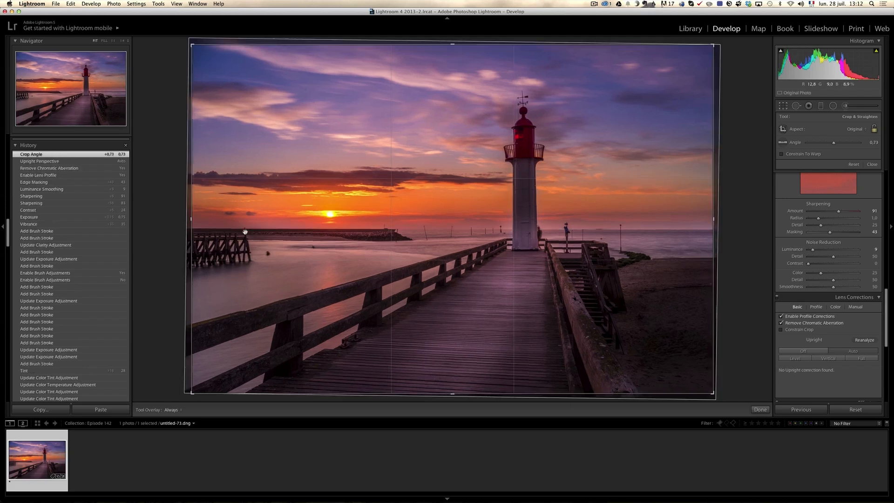
pyautogui.press('r')
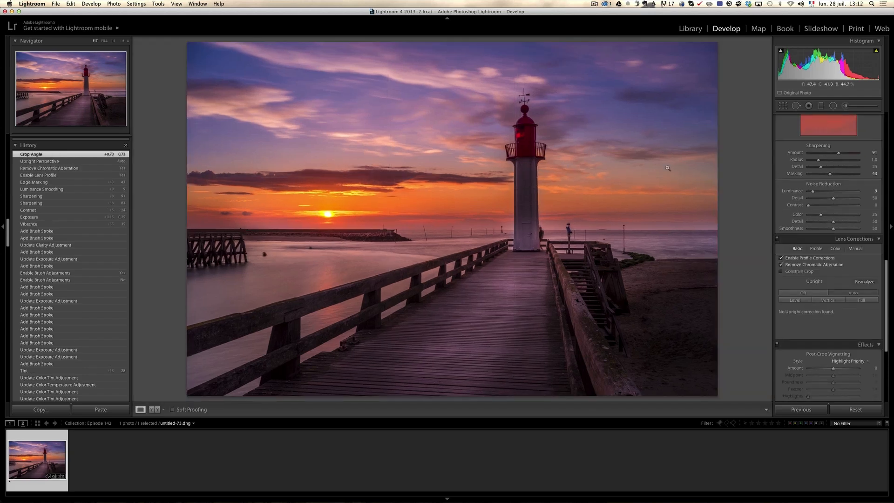
# Darken the foreground boardwalk with a new graduated filter rising from the lower part of the photo at Exposure -0.57
pyautogui.scroll(5, 859, 201)
pyautogui.scroll(-4, 859, 201)
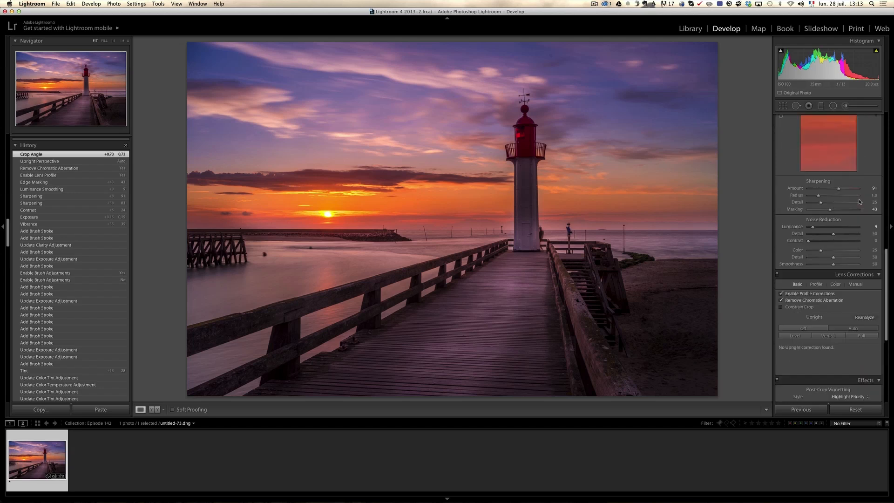
pyautogui.scroll(-3, 865, 252)
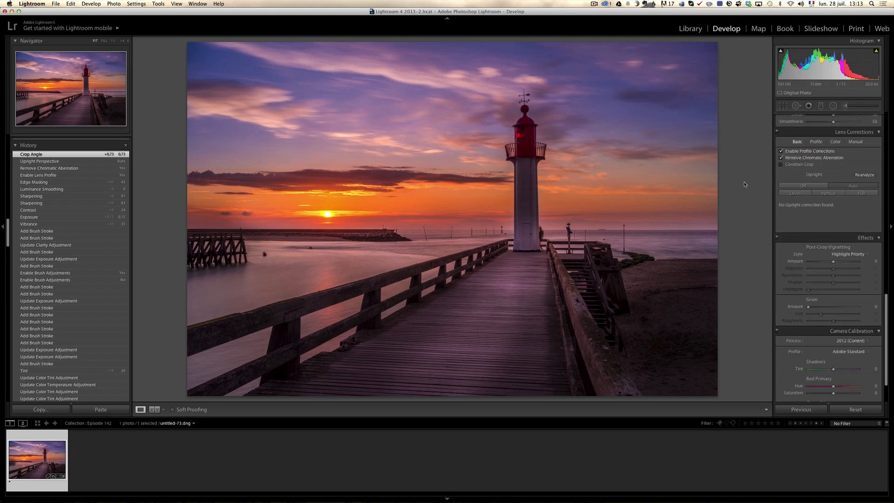
pyautogui.click(820, 106)
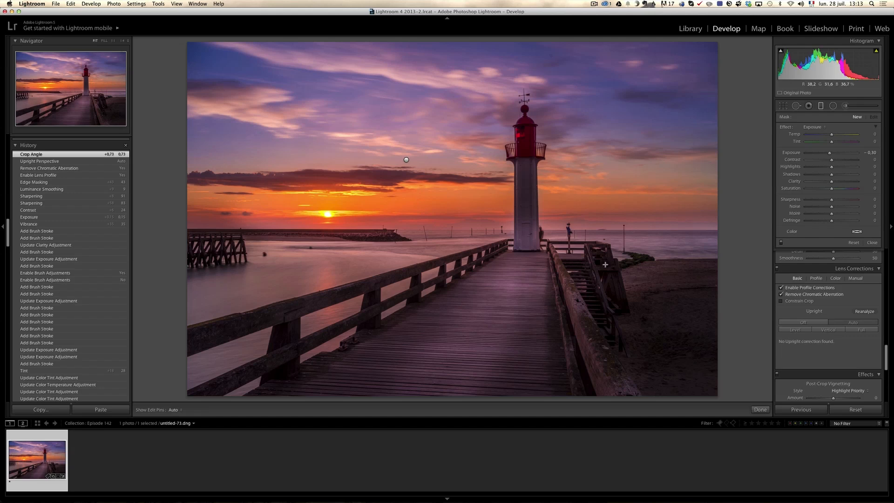
pyautogui.moveTo(474, 355); pyautogui.dragTo(474, 308)
pyautogui.moveTo(830, 154); pyautogui.dragTo(827, 154)
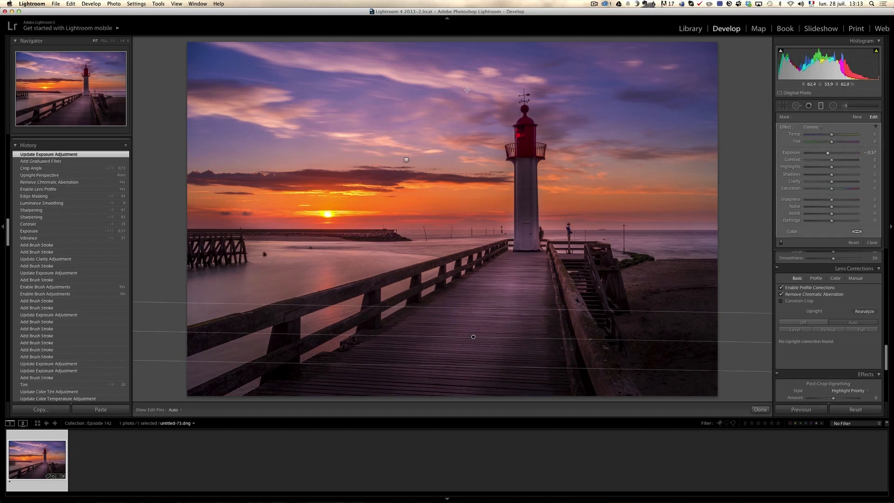
# Add another graduated filter at Exposure -0.57 over the upper sky, shift it above the lighthouse lantern, and close the filter tool
pyautogui.moveTo(468, 136); pyautogui.dragTo(467, 150)
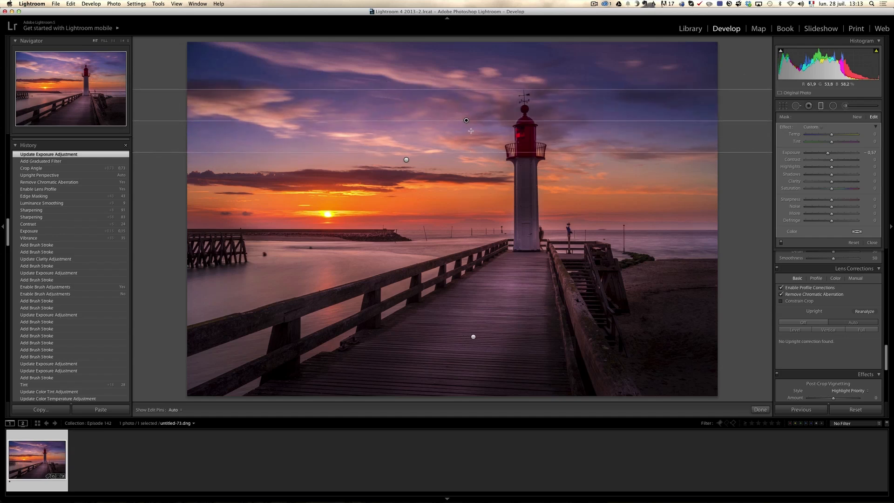
pyautogui.moveTo(471, 94); pyautogui.dragTo(473, 83)
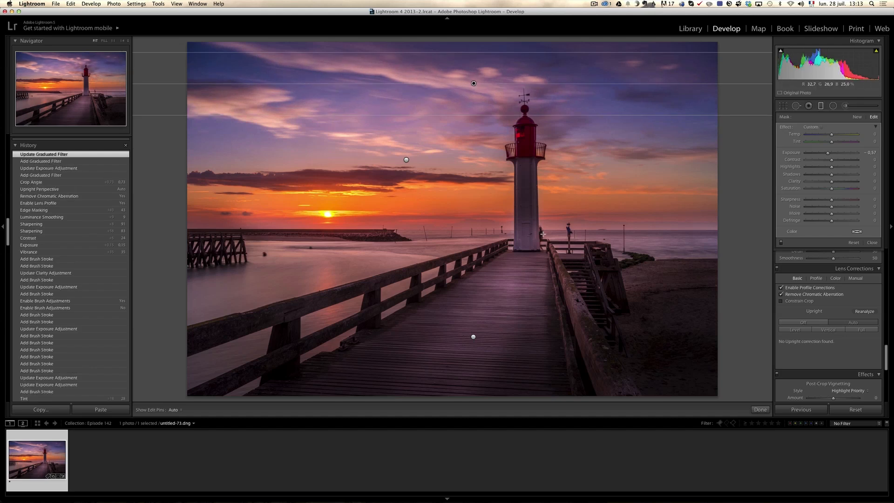
pyautogui.click(872, 243)
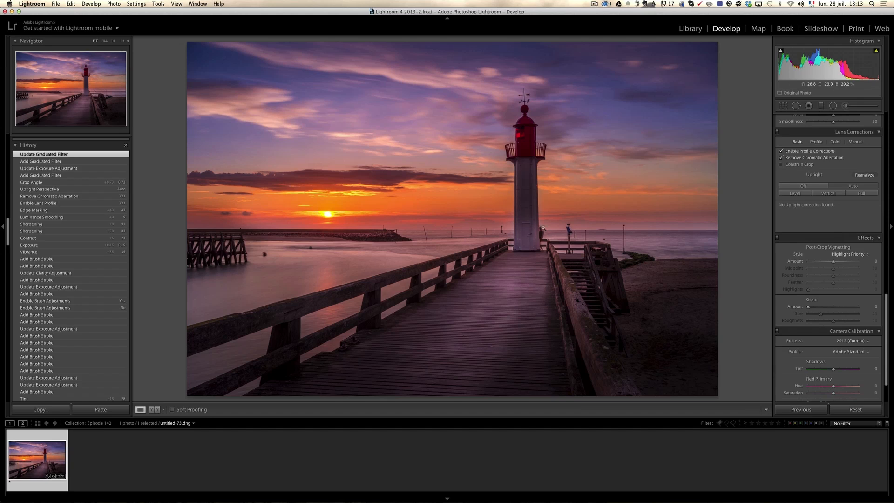
# Check the effect of the sunset sky brush adjustment by deleting it and undoing the deletion
pyautogui.press('m')
pyautogui.press('k')
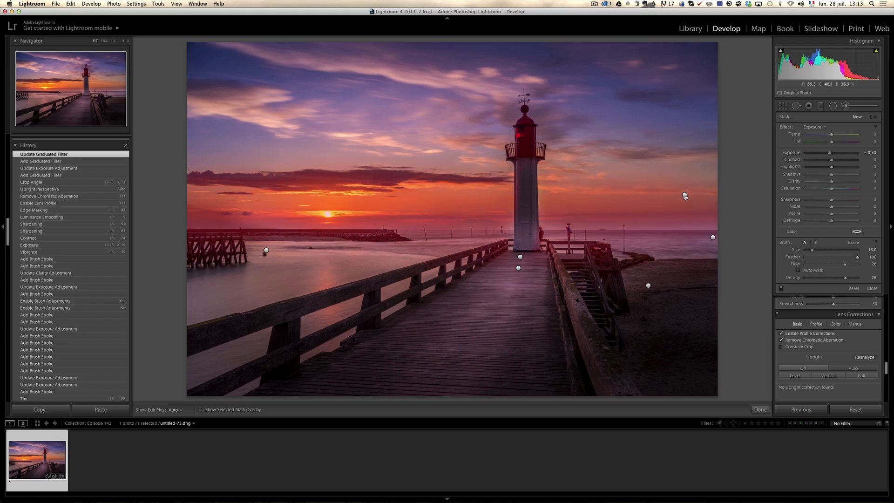
pyautogui.click(684, 196)
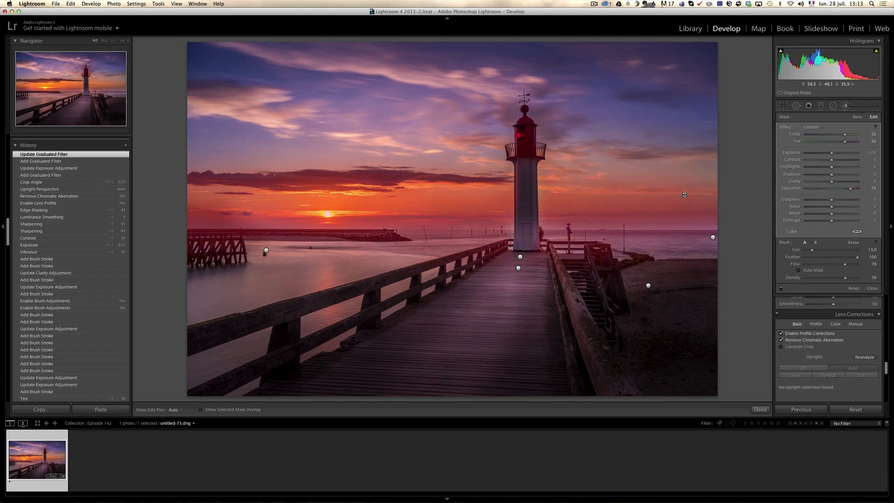
pyautogui.press('Delete')
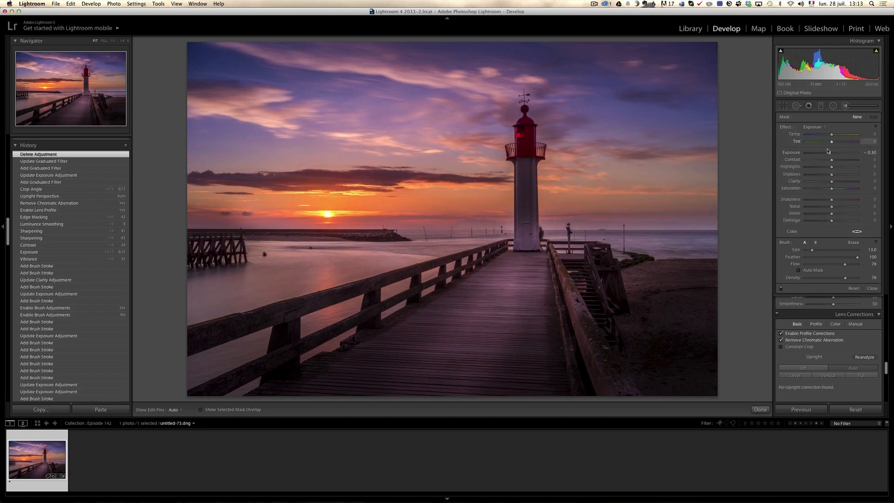
pyautogui.press('cmd+z')
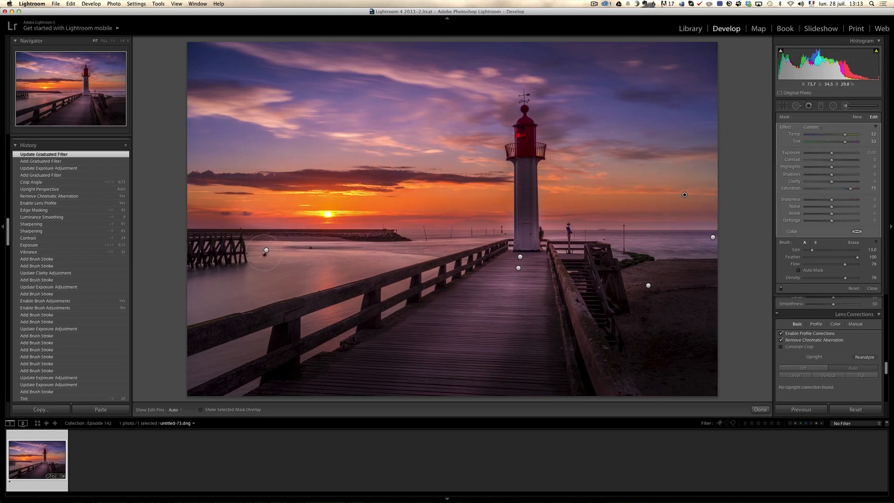
# Delete the brush adjustment that brightens the strip of sea on the beach side of the lighthouse
pyautogui.moveTo(266, 250)
pyautogui.moveTo(714, 240)
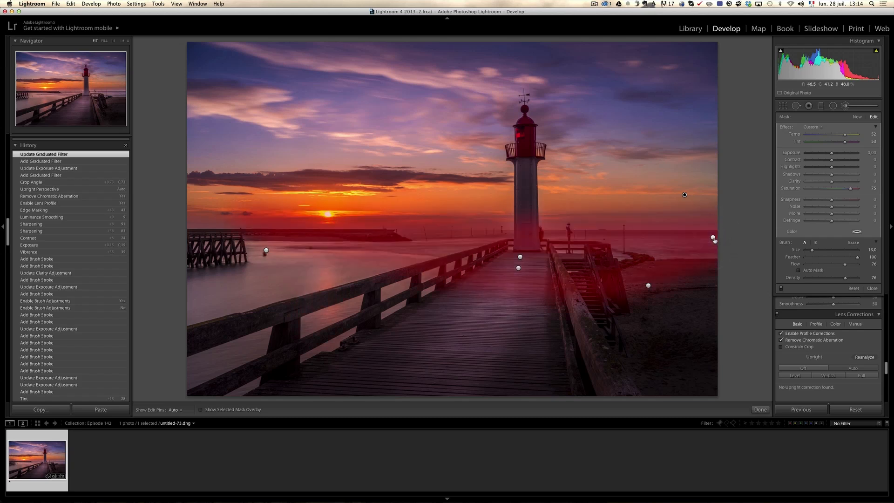
pyautogui.press('Delete')
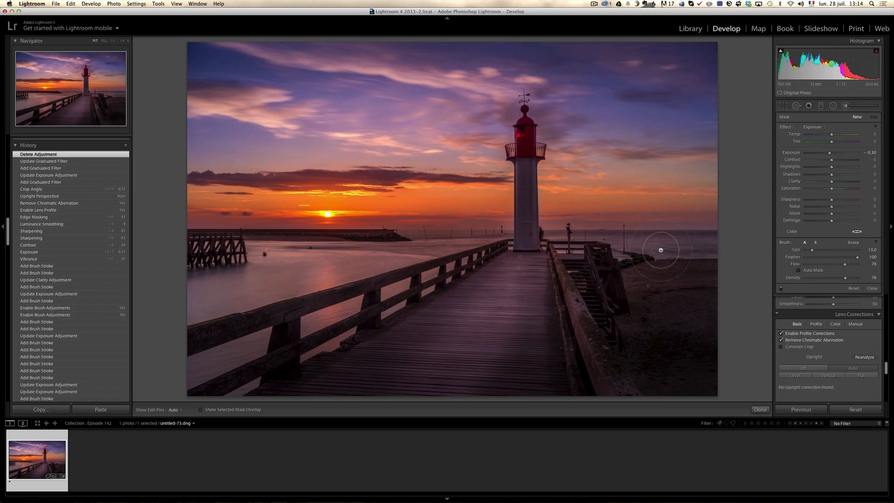
pyautogui.press('z')
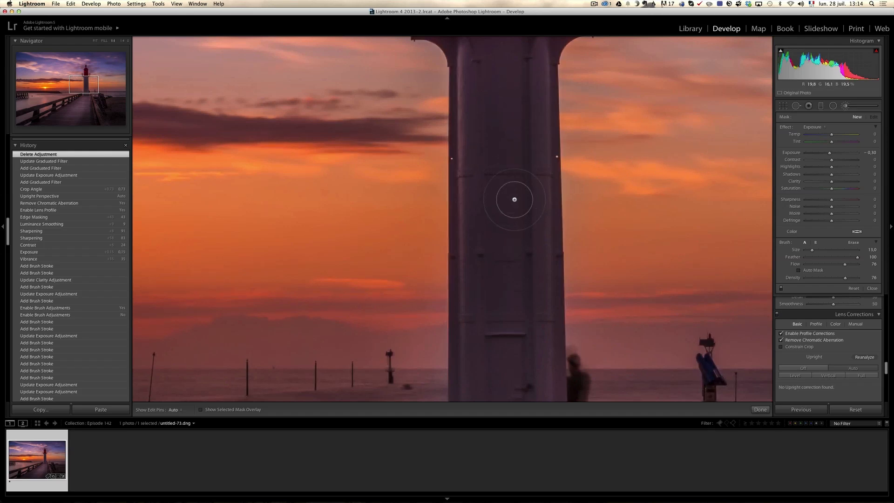
# Brighten the lighthouse tower and its red lantern room with a new brush adjustment at Exposure 0.46, and close the brush tool
pyautogui.moveTo(857, 154); pyautogui.dragTo(833, 155)
pyautogui.press('h')
pyautogui.moveTo(501, 148); pyautogui.dragTo(494, 252)
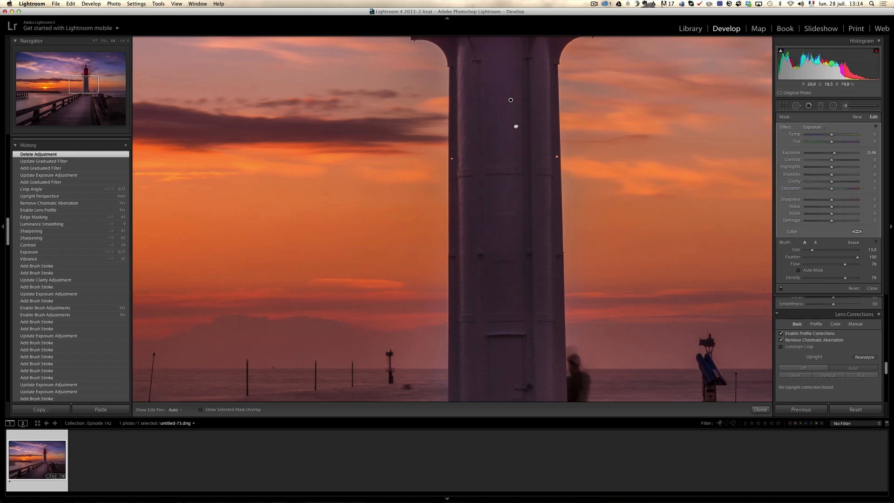
pyautogui.scroll(-5, 516, 126)
pyautogui.press('h')
pyautogui.moveTo(506, 337)
pyautogui.mouseDown()
pyautogui.moveTo(516, 249)
pyautogui.moveTo(562, 167)
pyautogui.mouseUp()
pyautogui.moveTo(499, 73); pyautogui.dragTo(531, 347)
pyautogui.scroll(10, 531, 346)
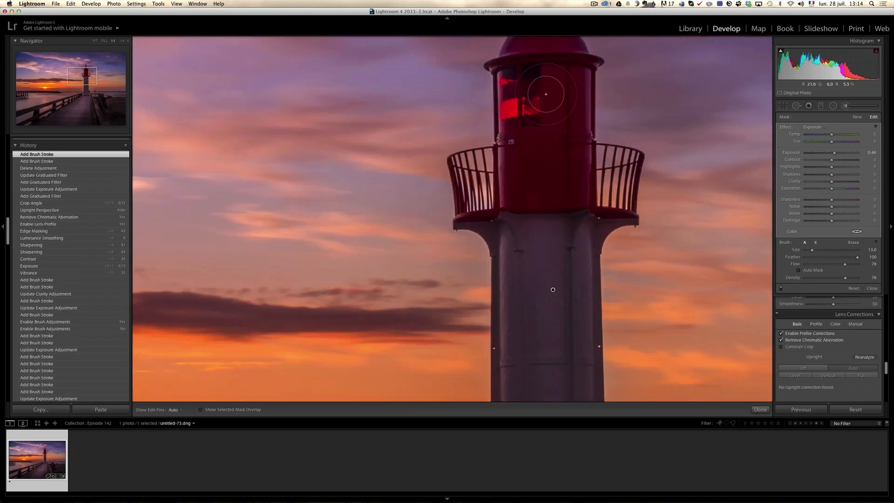
pyautogui.click(555, 169)
pyautogui.click(872, 288)
pyautogui.click(556, 248)
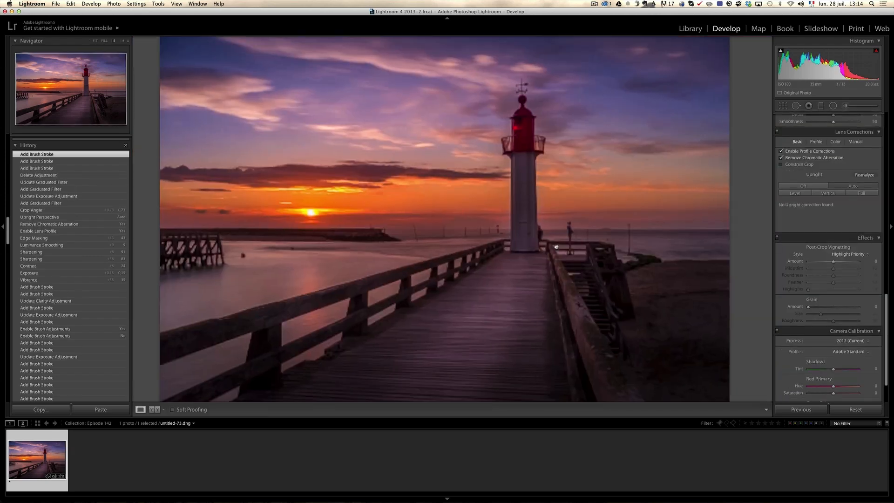
pyautogui.click(556, 247)
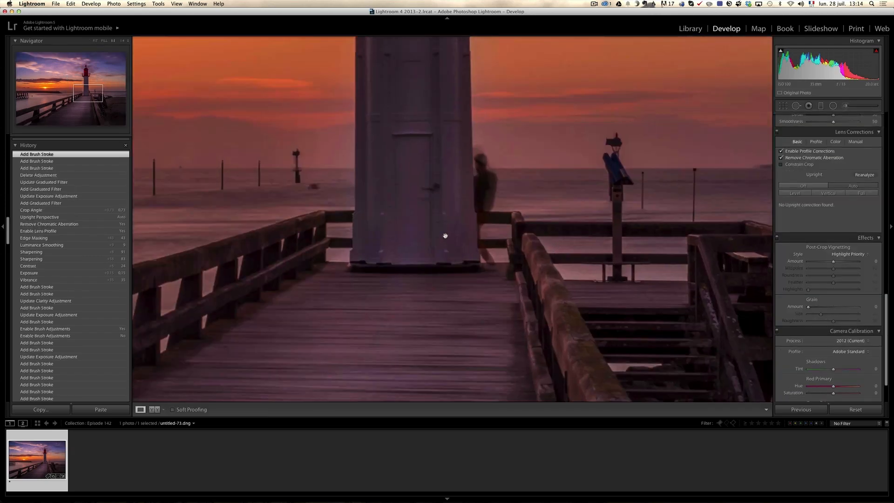
pyautogui.click(422, 215)
pyautogui.click(422, 215)
pyautogui.click(421, 213)
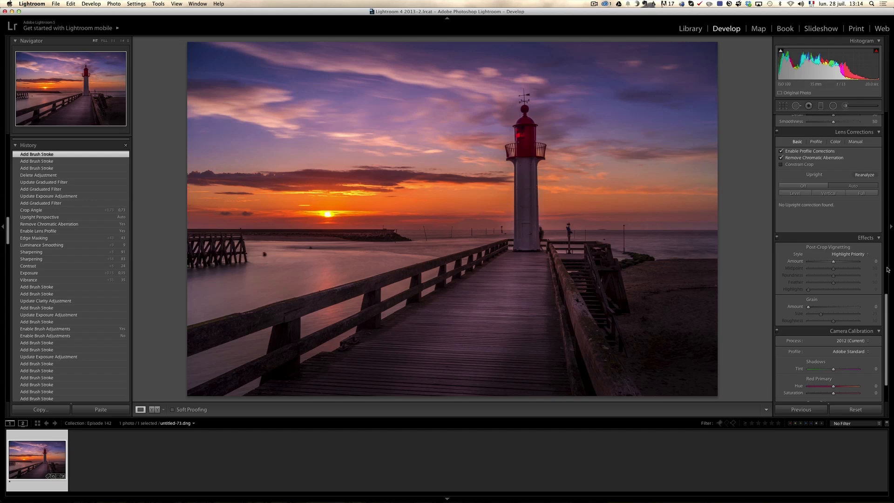
# Try a green white balance with Tint -43 and Temp 5986 on the photo, and undo both changes
pyautogui.moveTo(886, 339); pyautogui.dragTo(841, 158)
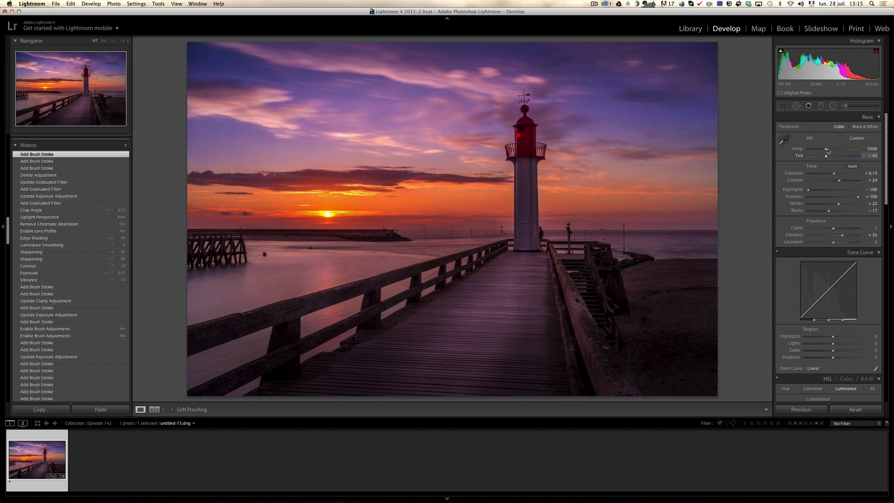
pyautogui.moveTo(827, 149); pyautogui.dragTo(828, 150)
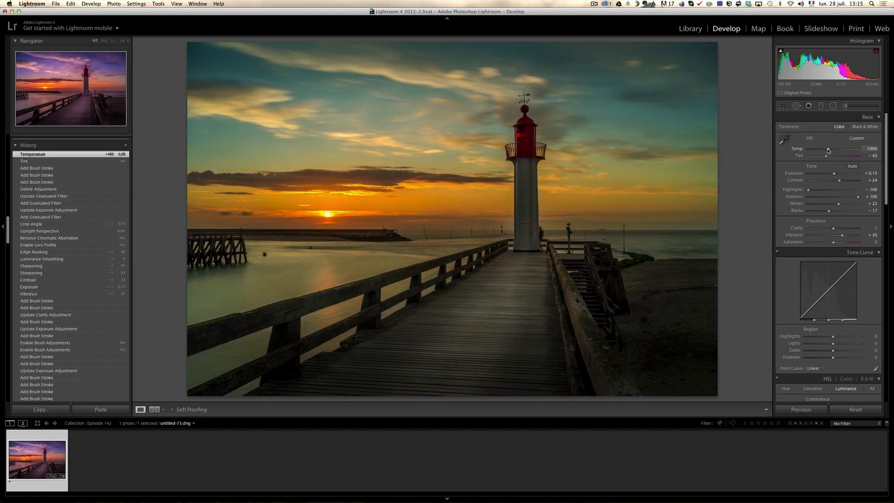
pyautogui.press('super+z')
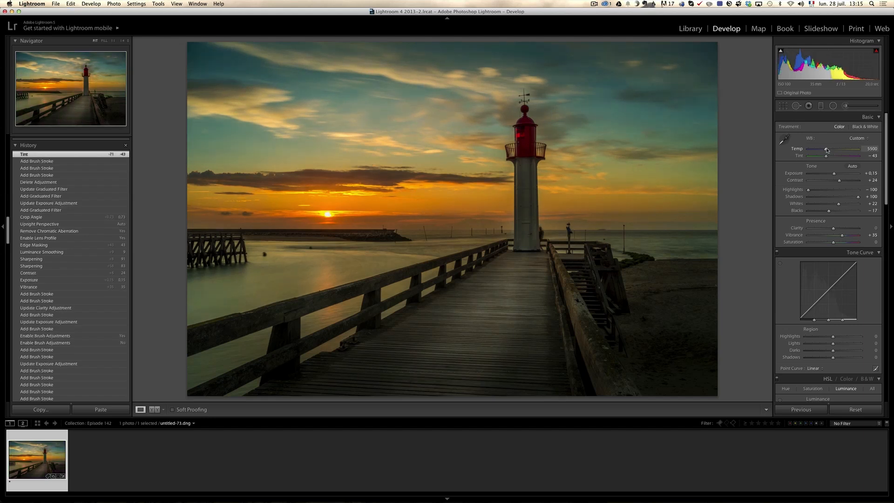
pyautogui.press('super+z')
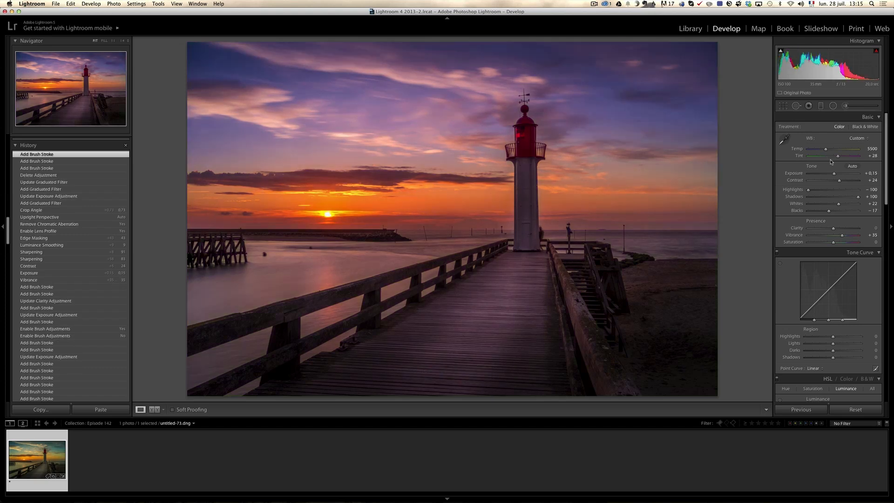
# Set the photo's white balance to Tint +33 and Temp 5846, and raise the Saturation to +15
pyautogui.moveTo(838, 157); pyautogui.dragTo(838, 157)
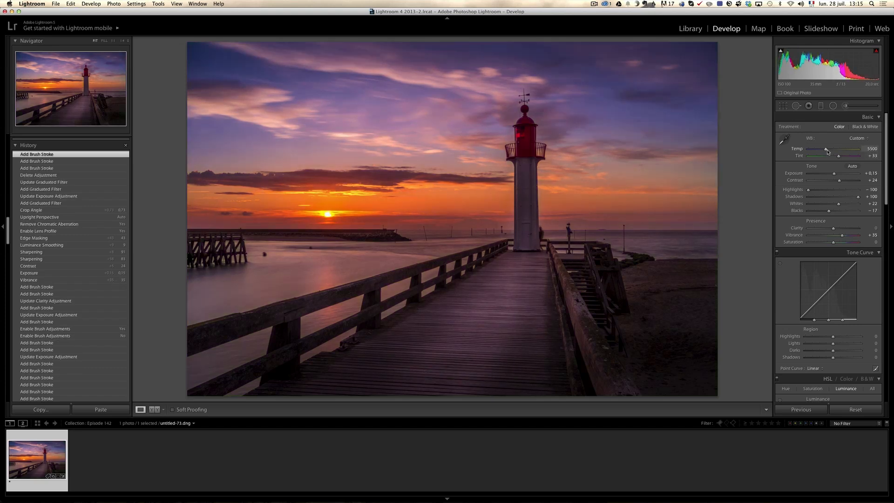
pyautogui.moveTo(828, 151); pyautogui.dragTo(827, 150)
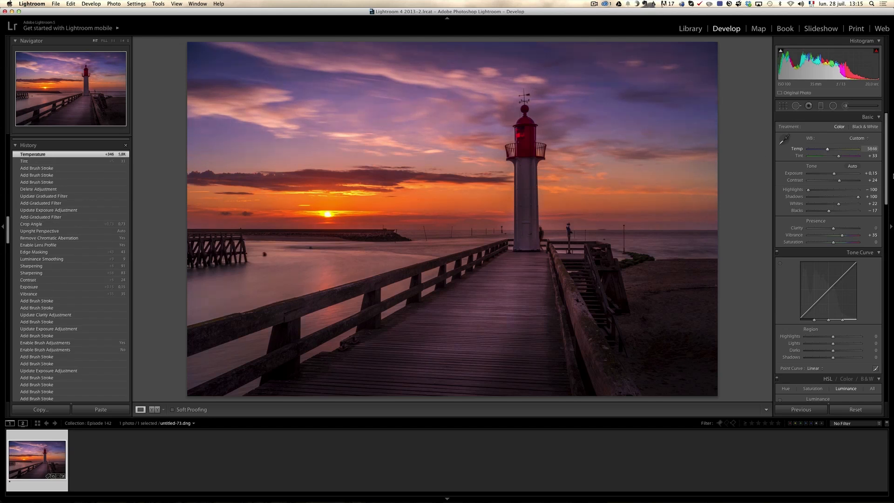
pyautogui.moveTo(833, 242); pyautogui.dragTo(837, 243)
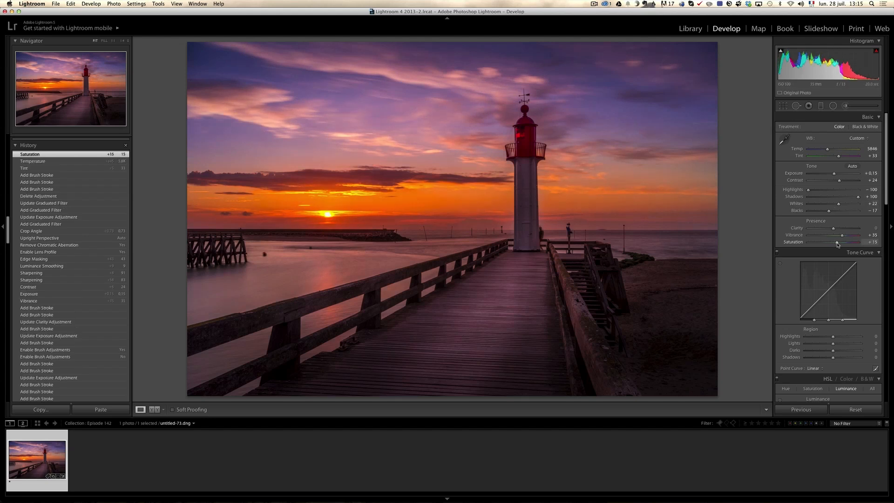